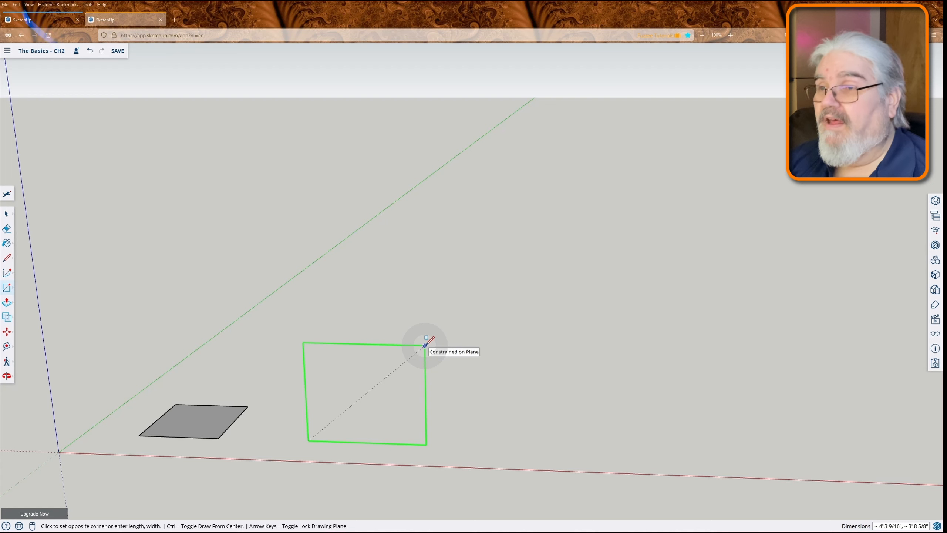
# - Draw an upright 36 by 36 inch square beside the flat rectangle, locked to the plane perpendicular to the green axis
pyautogui.press('Up')
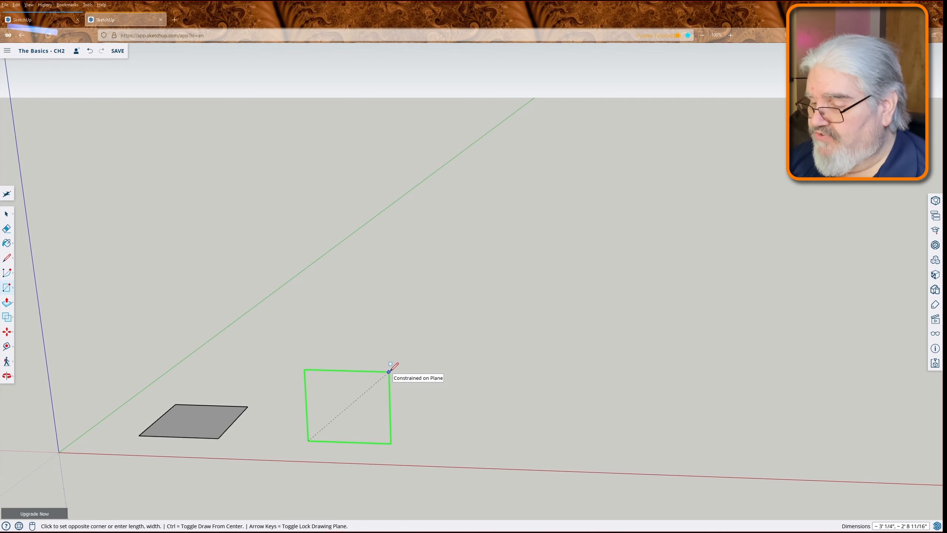
pyautogui.write('36,36')
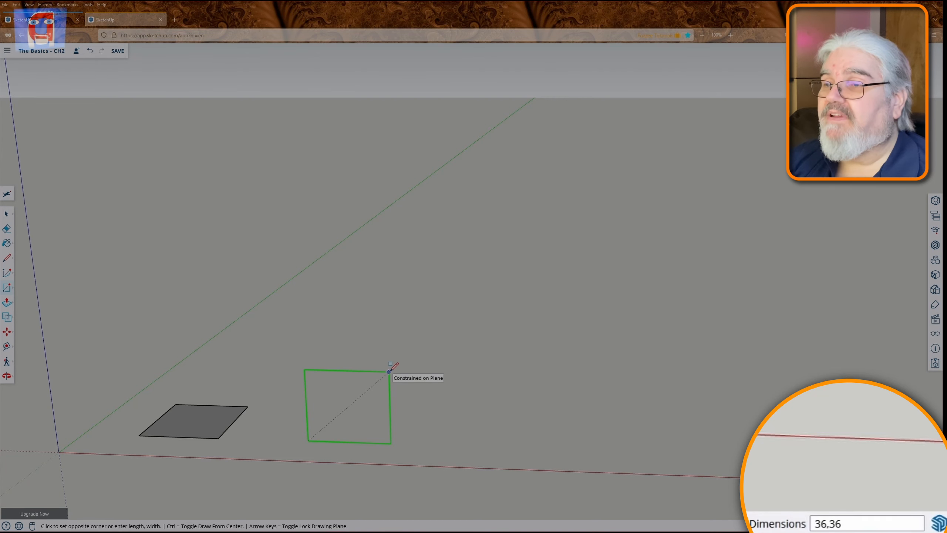
pyautogui.press('Return')
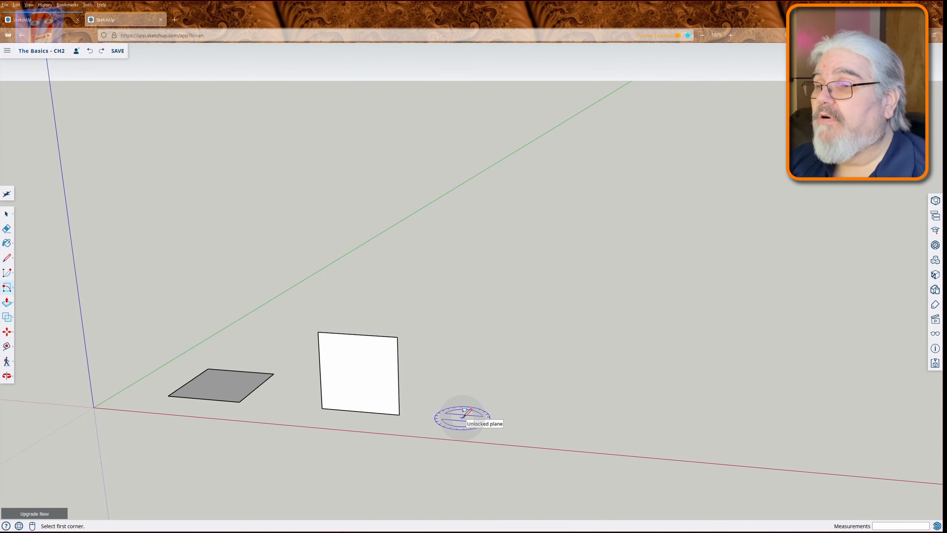
# - Draw a rotated rectangle with an edge of about 4' 8 1/4" along the red axis, about 4' 4 11/16" wide, tilted about 14.1 degrees
pyautogui.click(463, 414)
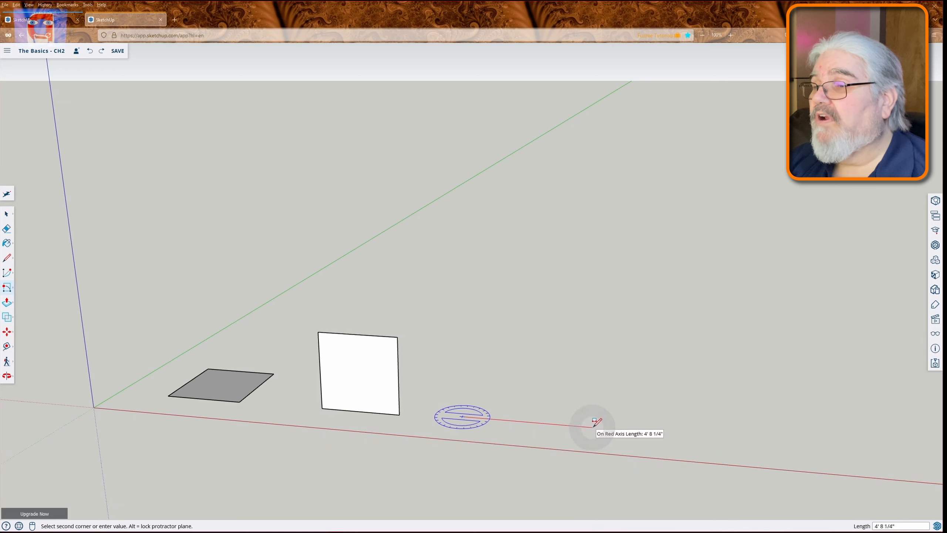
pyautogui.click(592, 426)
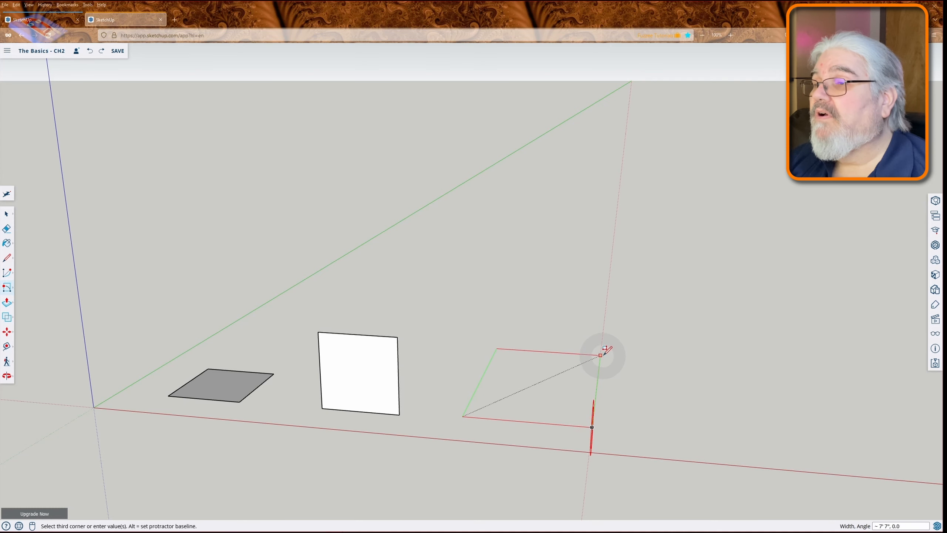
pyautogui.press('o')
pyautogui.moveTo(599, 355); pyautogui.dragTo(343, 299)
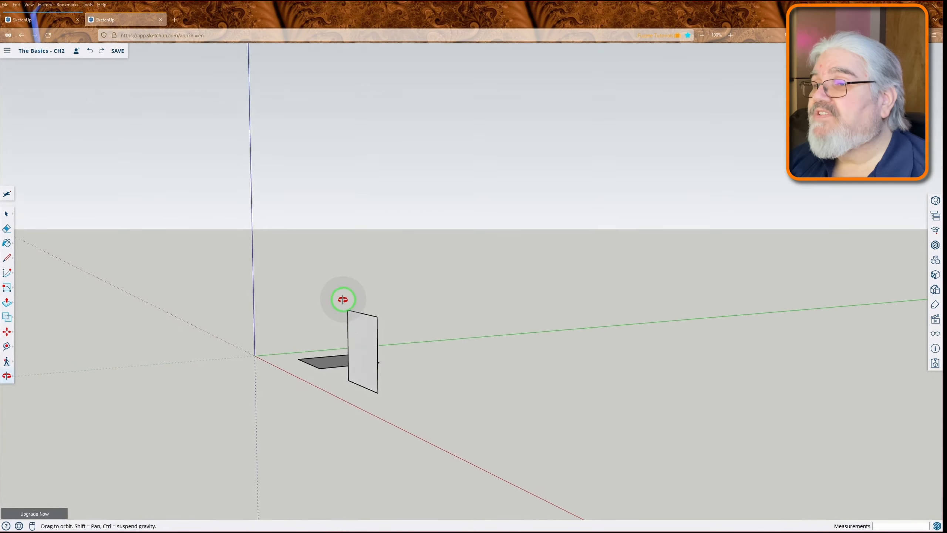
pyautogui.moveTo(343, 299); pyautogui.dragTo(341, 252, button='middle')
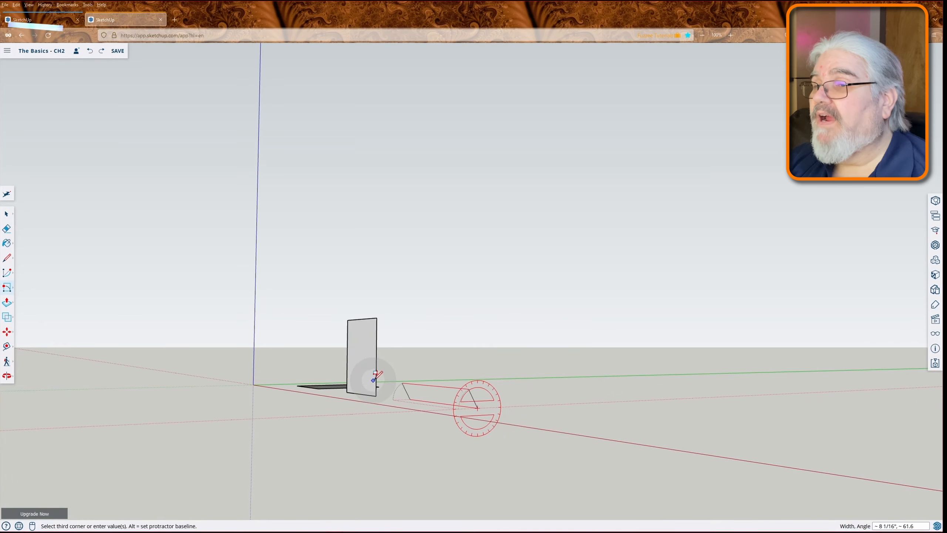
pyautogui.click(586, 370)
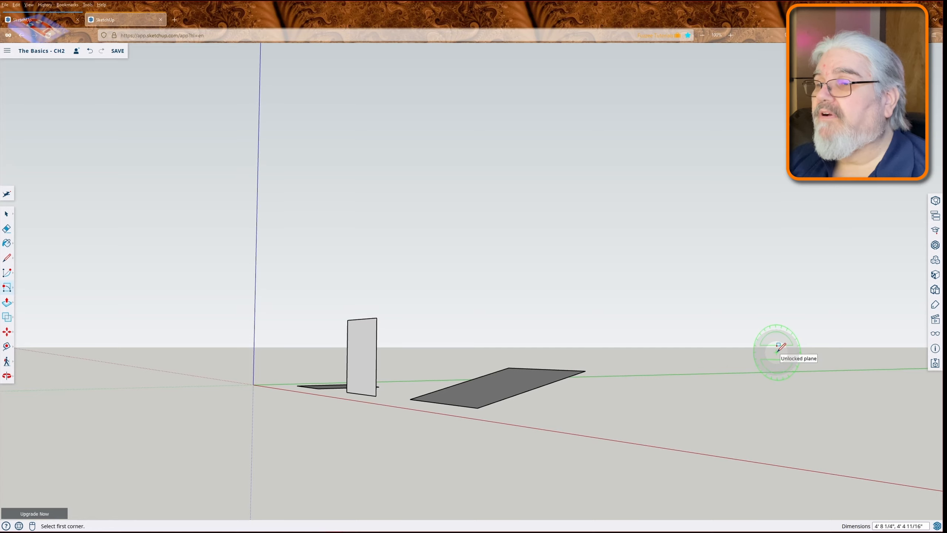
# - Delete all three rectangles from the model
pyautogui.press('o')
pyautogui.moveTo(641, 412); pyautogui.dragTo(611, 498)
pyautogui.press('r')
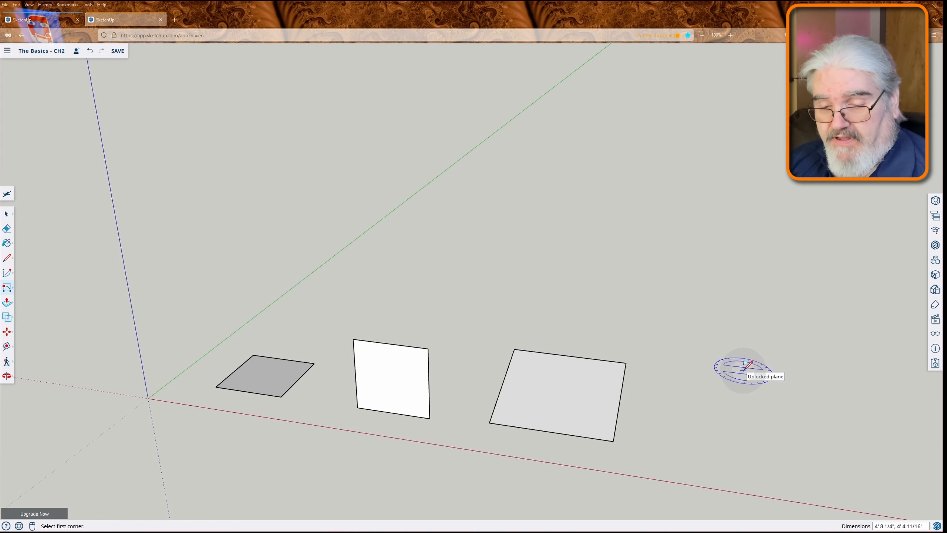
pyautogui.press('space')
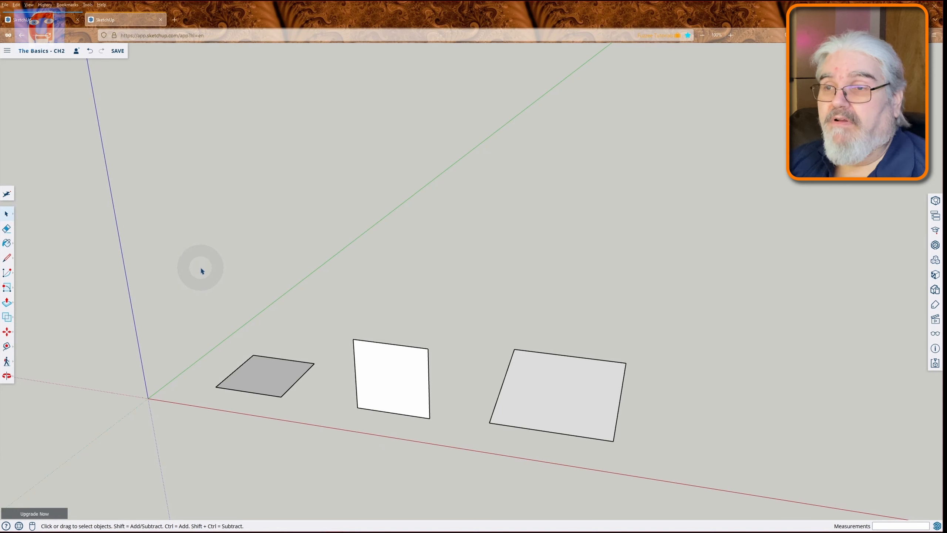
pyautogui.moveTo(188, 247); pyautogui.dragTo(766, 493)
pyautogui.press('Delete')
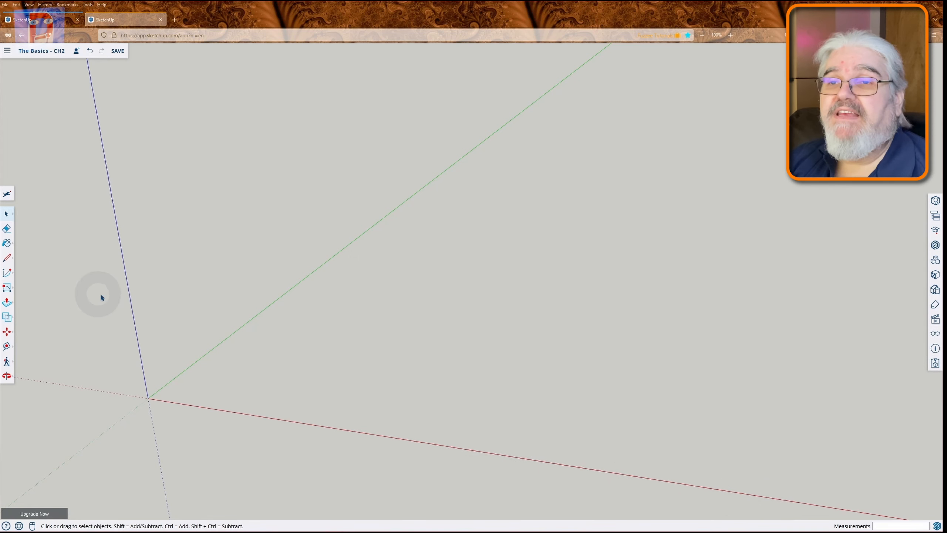
# - Draw a 24-sided circle on the ground plane with a radius of about 2' 15/16" along the red axis
pyautogui.click(7, 288)
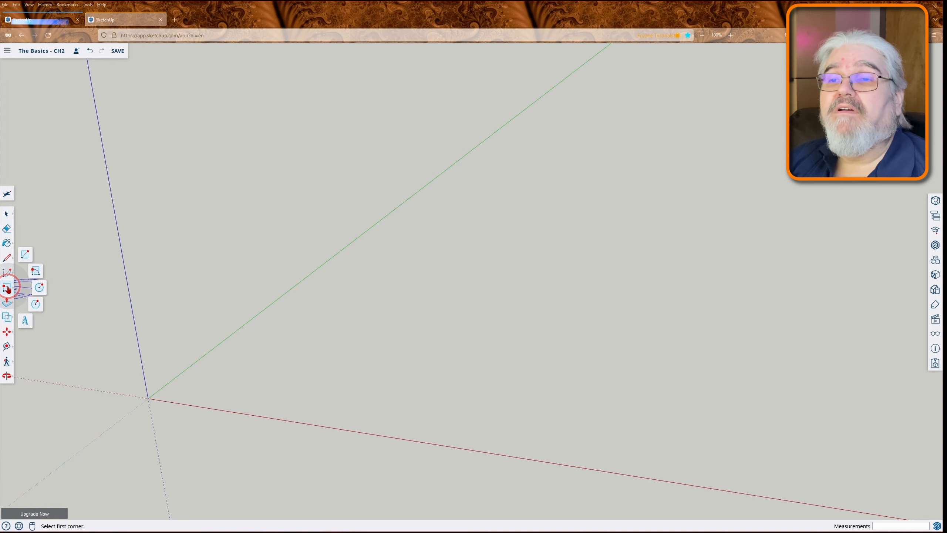
pyautogui.click(40, 288)
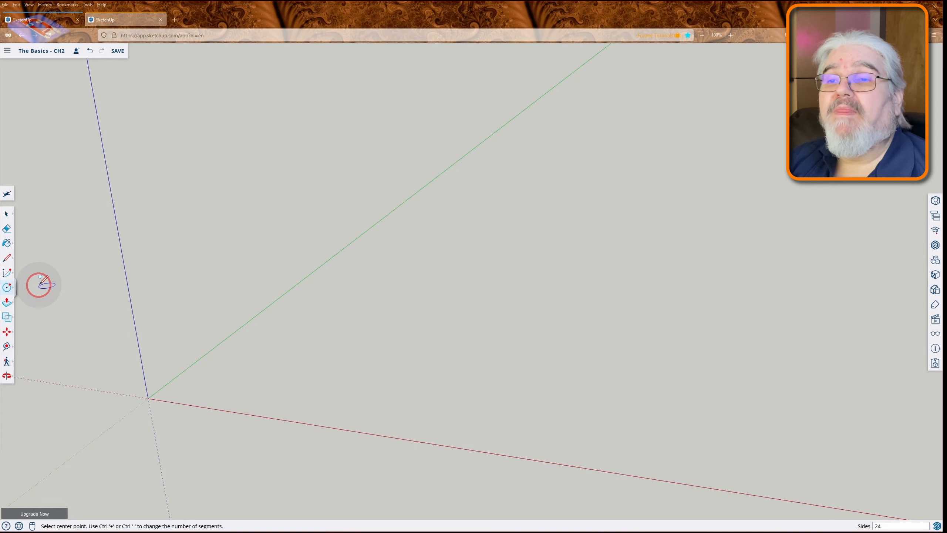
pyautogui.click(315, 363)
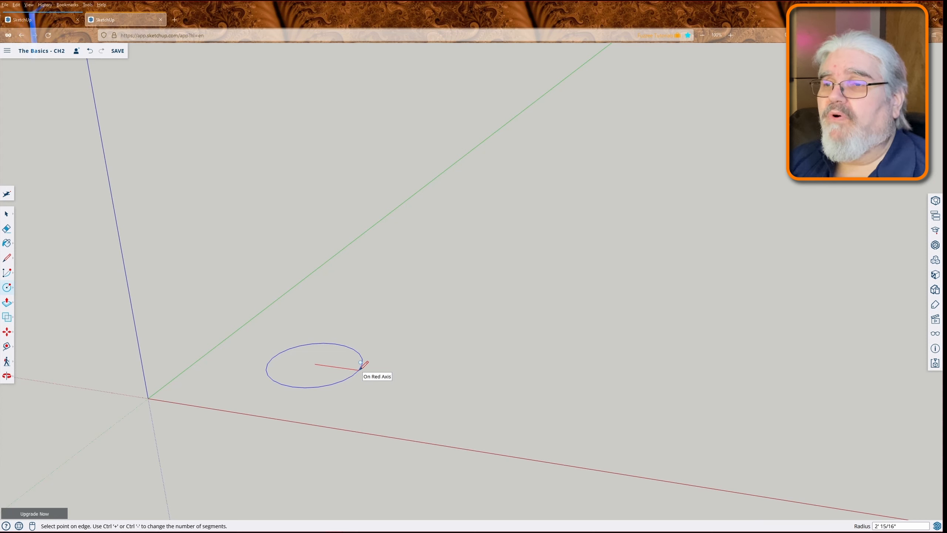
pyautogui.click(360, 370)
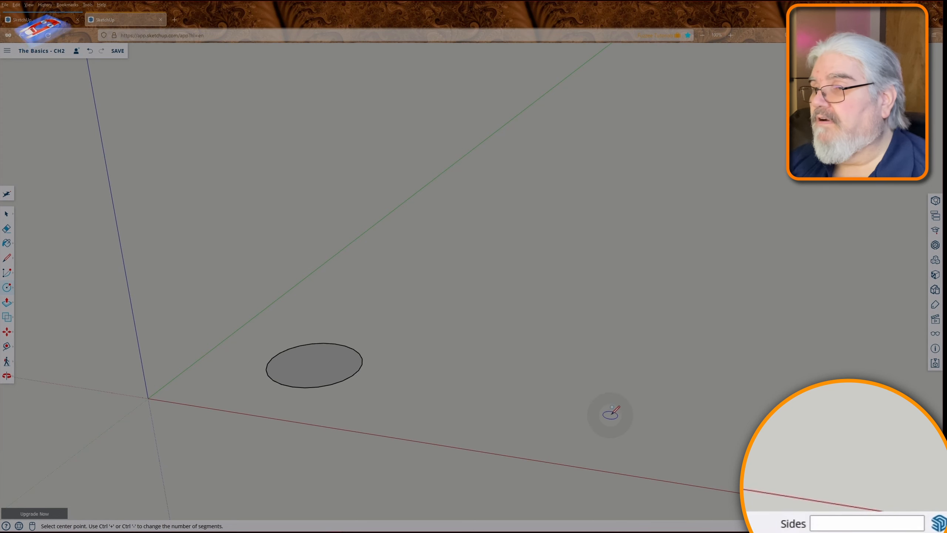
# - Draw a second, smoother circle with 48 sides and a radius of about 1' 2 5/8" beside the first circle
pyautogui.scroll(2, 324, 364)
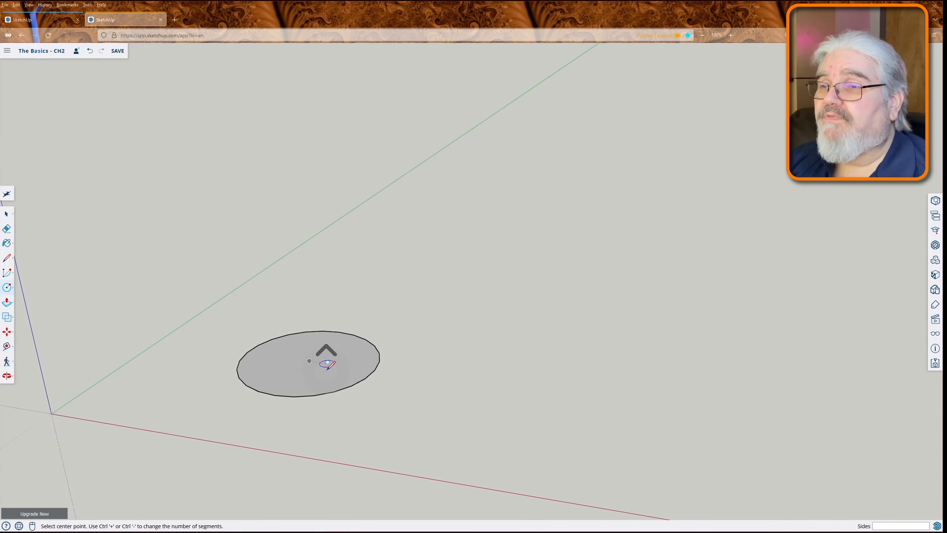
pyautogui.scroll(3, 328, 364)
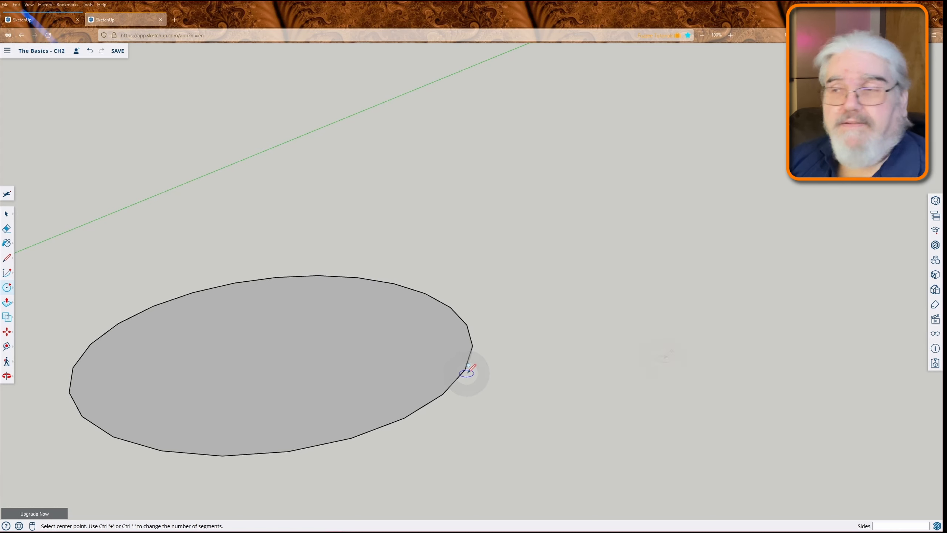
pyautogui.scroll(-2, 663, 356)
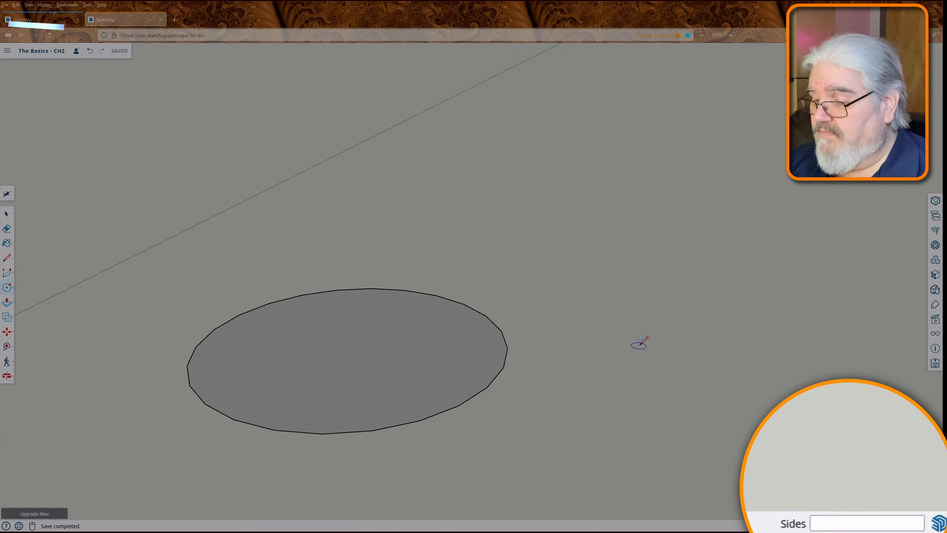
pyautogui.write('48')
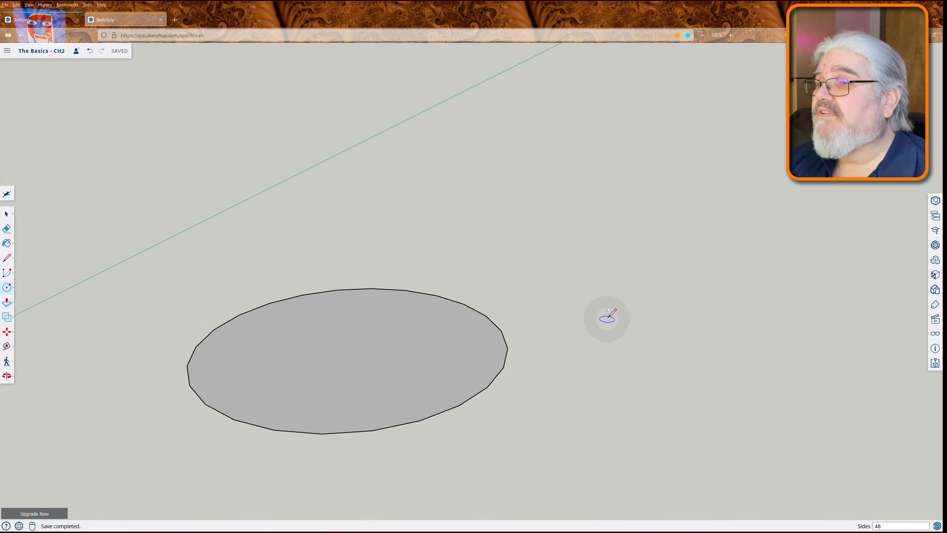
pyautogui.click(607, 318)
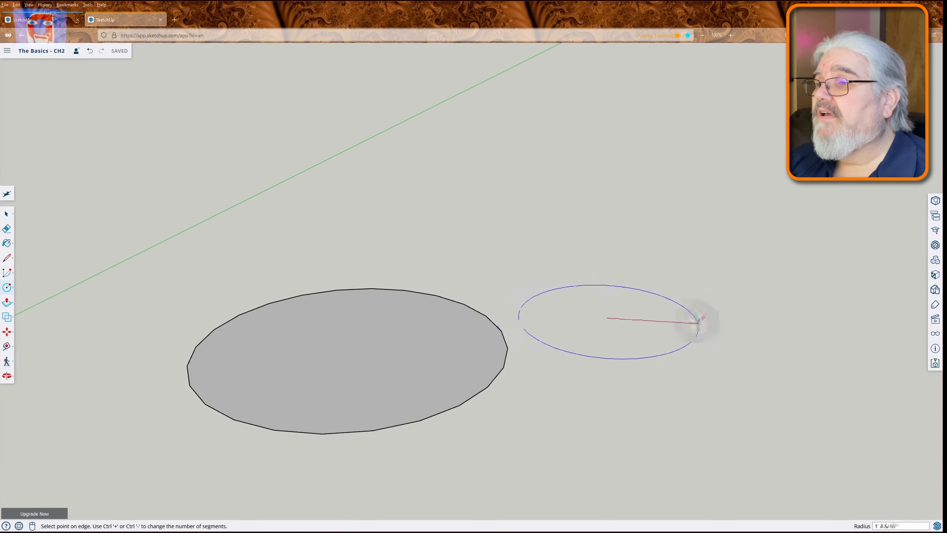
pyautogui.click(695, 325)
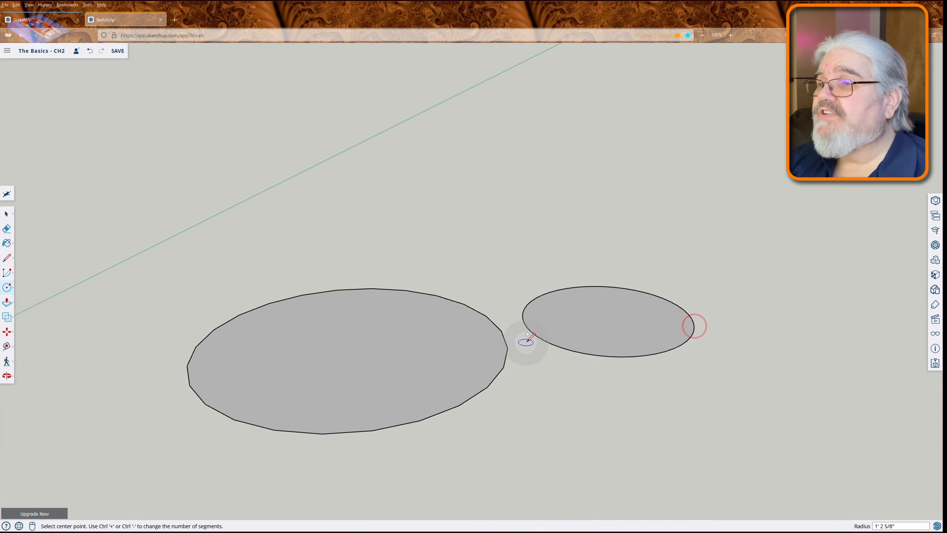
# - Draw a three-sided polygon in front of the smaller circle with an inscribed radius of about 1' 3 1/16"
pyautogui.scroll(5, 525, 339)
pyautogui.scroll(7, 527, 342)
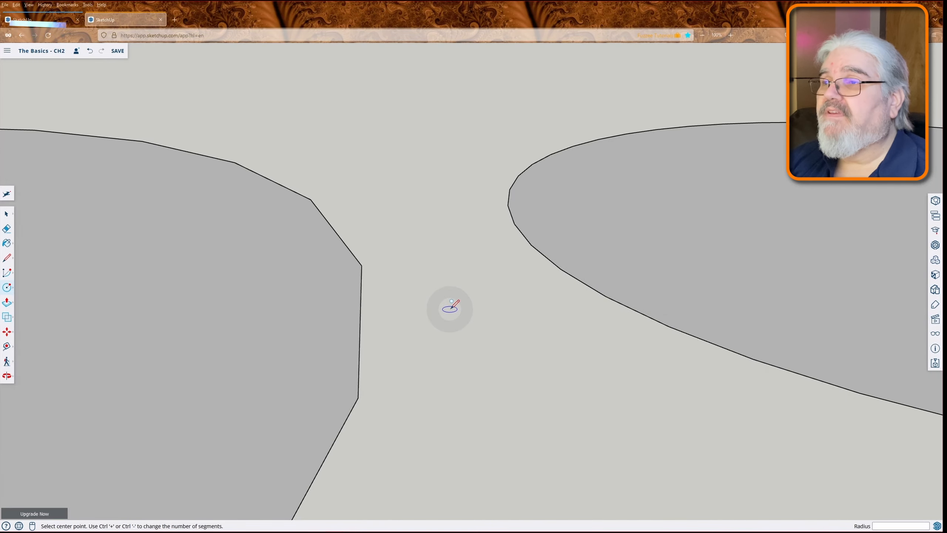
pyautogui.scroll(-2, 469, 231)
pyautogui.scroll(-1, 470, 231)
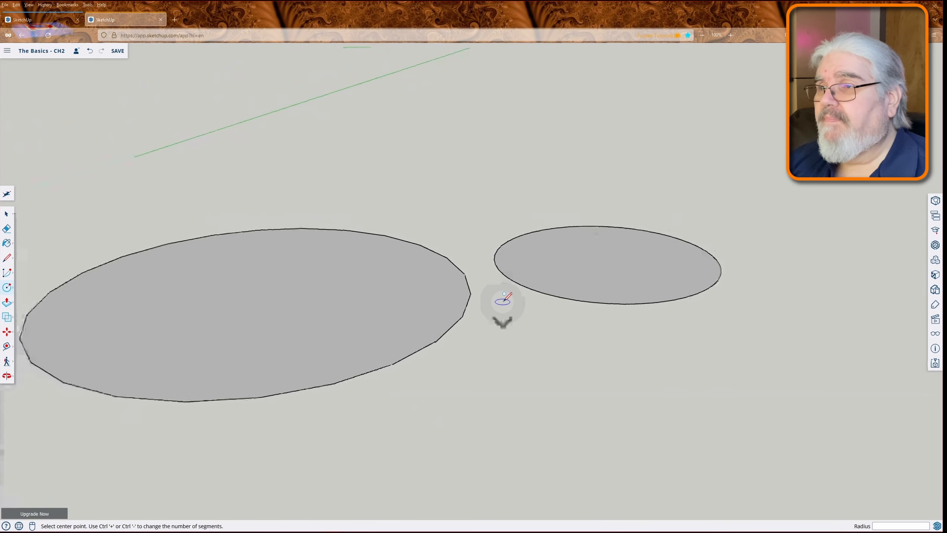
pyautogui.scroll(-1, 502, 301)
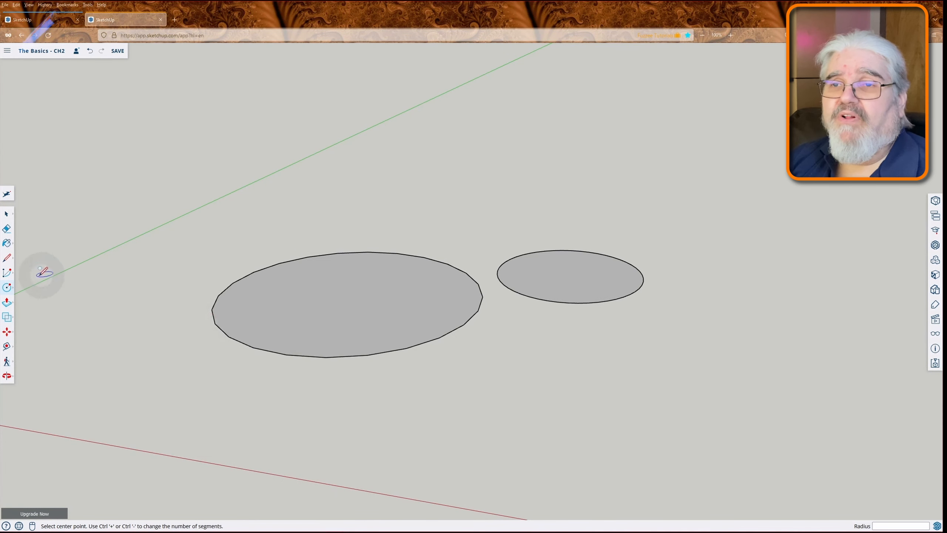
pyautogui.click(7, 288)
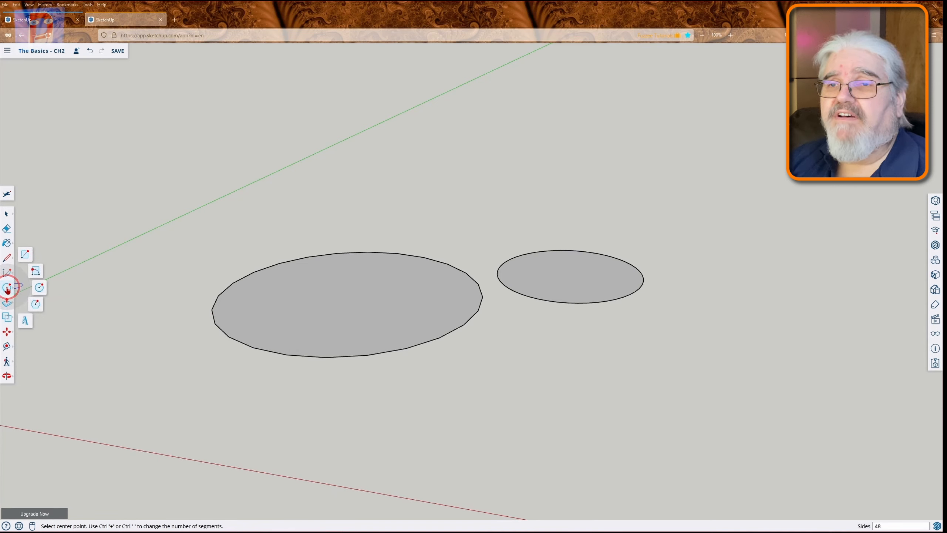
pyautogui.click(36, 304)
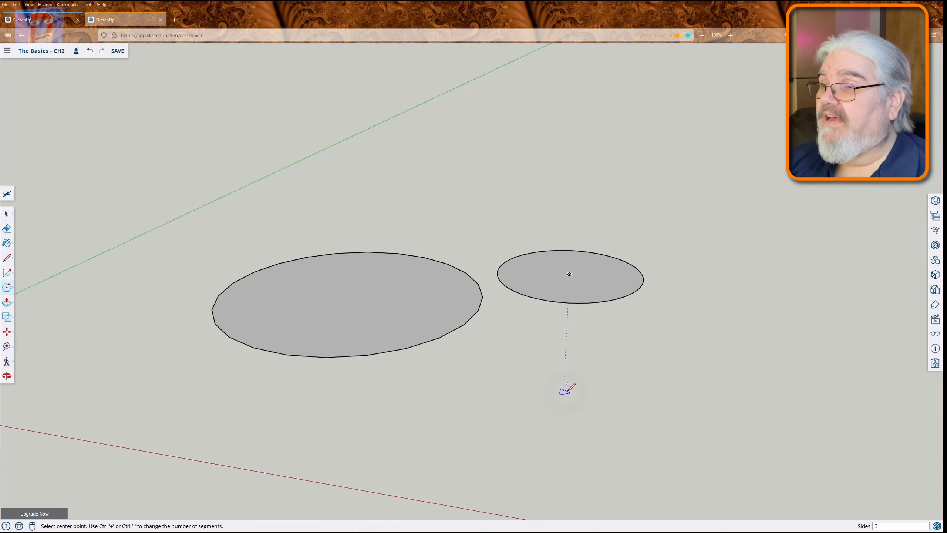
pyautogui.click(564, 380)
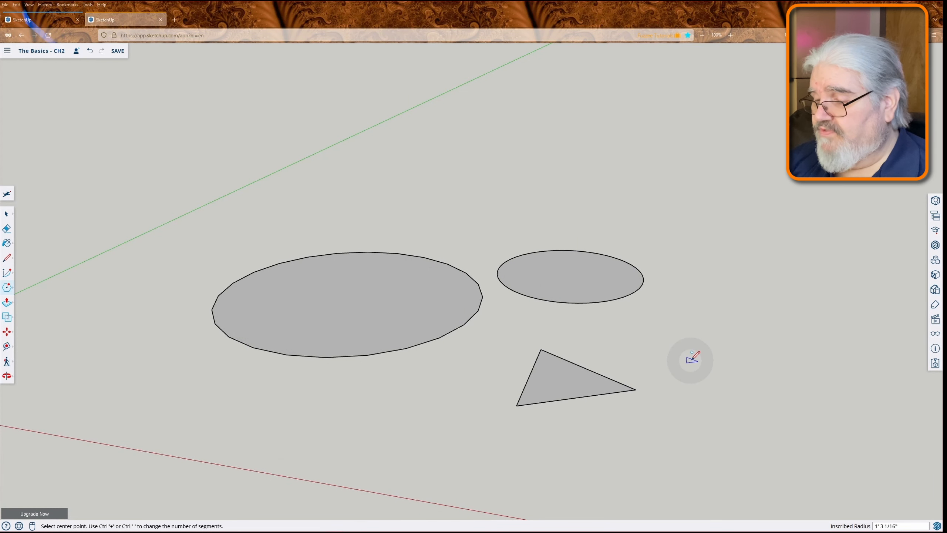
# - Resize the triangle through inscribed radius values of 6 and 12, finishing at 2'
pyautogui.write('6')
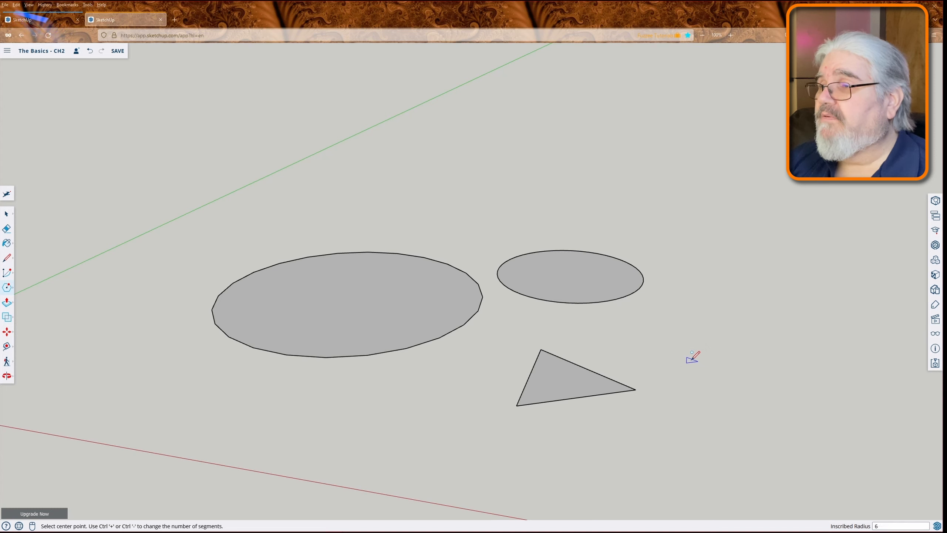
pyautogui.press('Return')
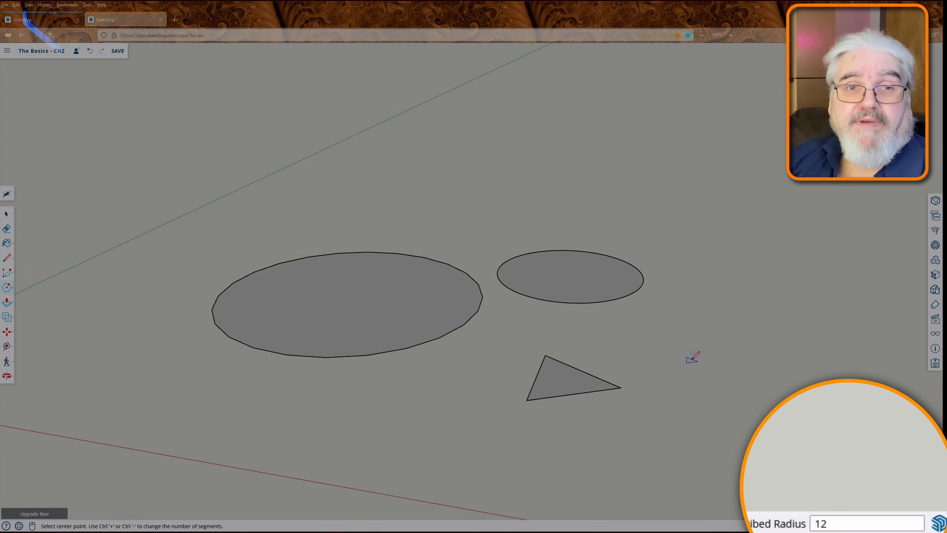
pyautogui.write('2')
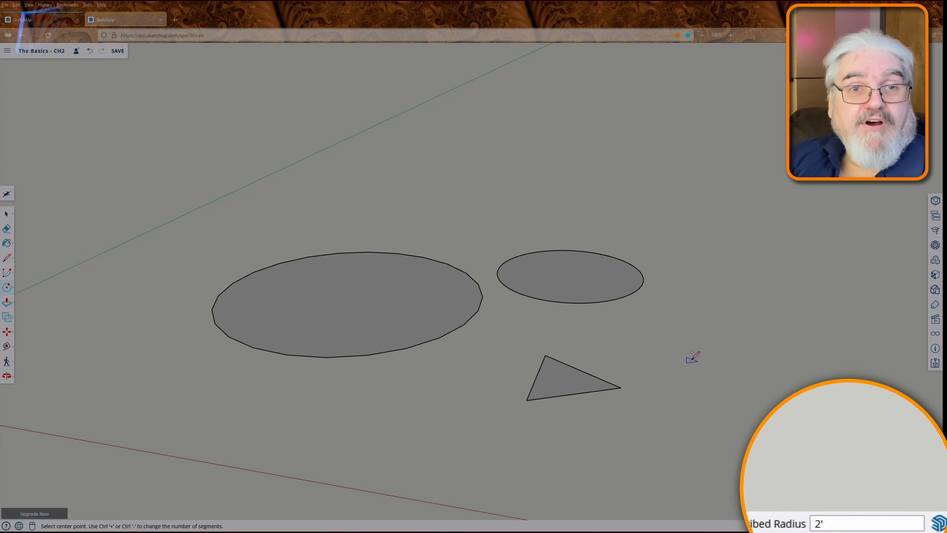
pyautogui.press('Return')
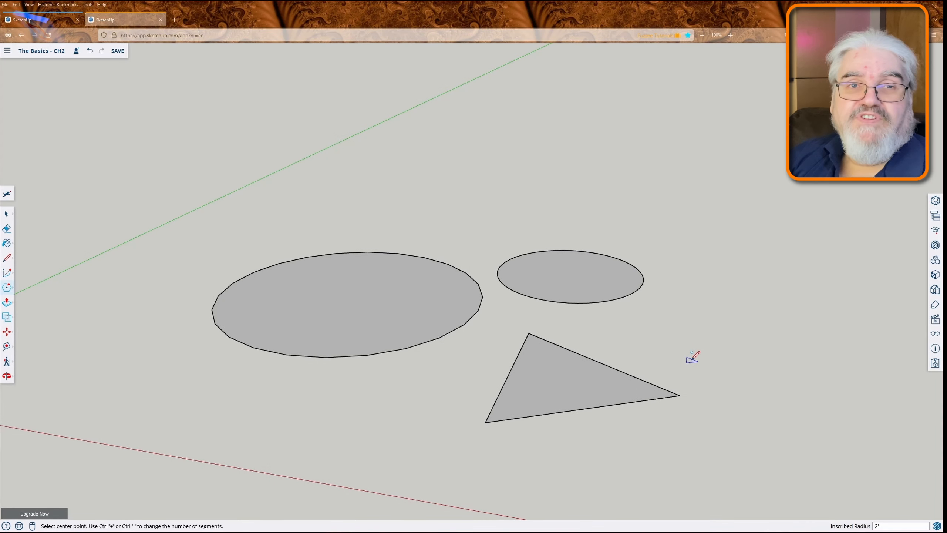
pyautogui.press('space')
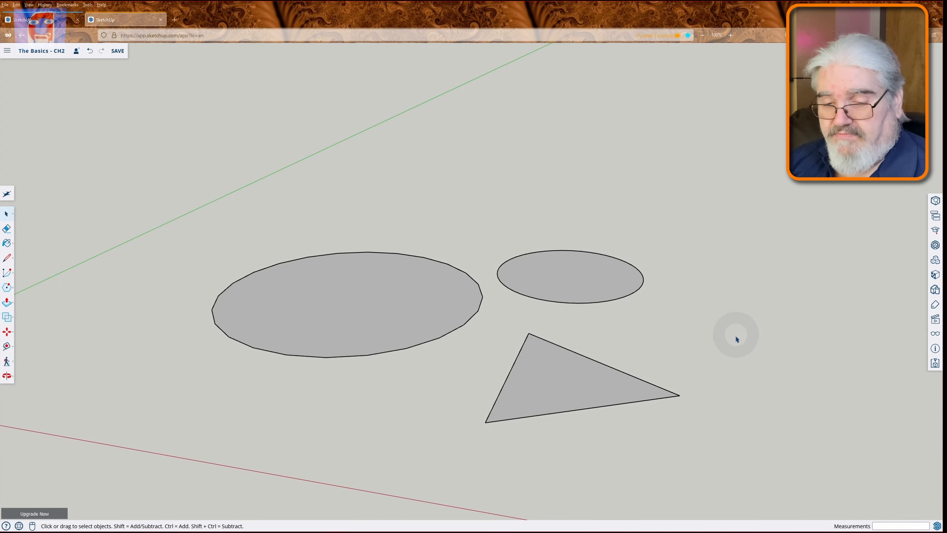
# - Start a six-sided polygon beside the larger circle, aligning its radius with the red axis and toggling it to circumscribed
pyautogui.click(7, 287)
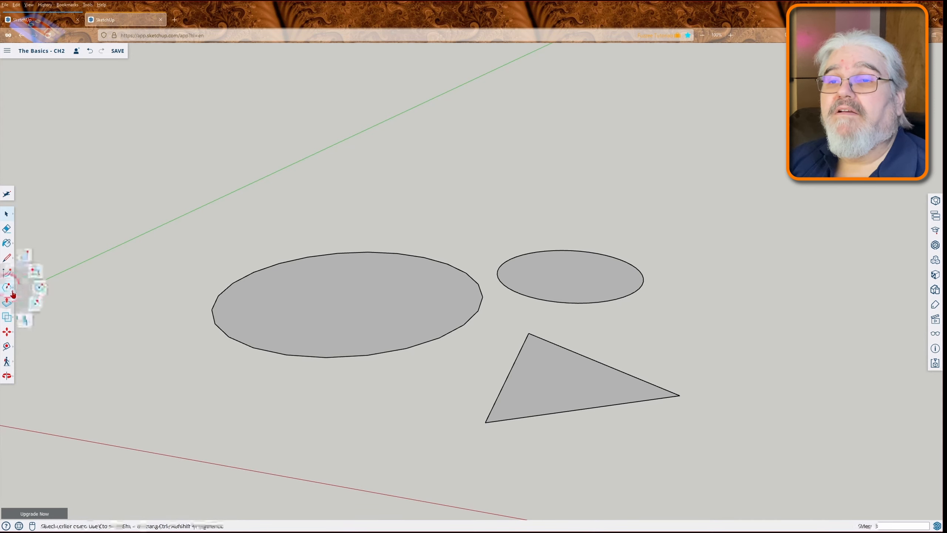
pyautogui.click(35, 302)
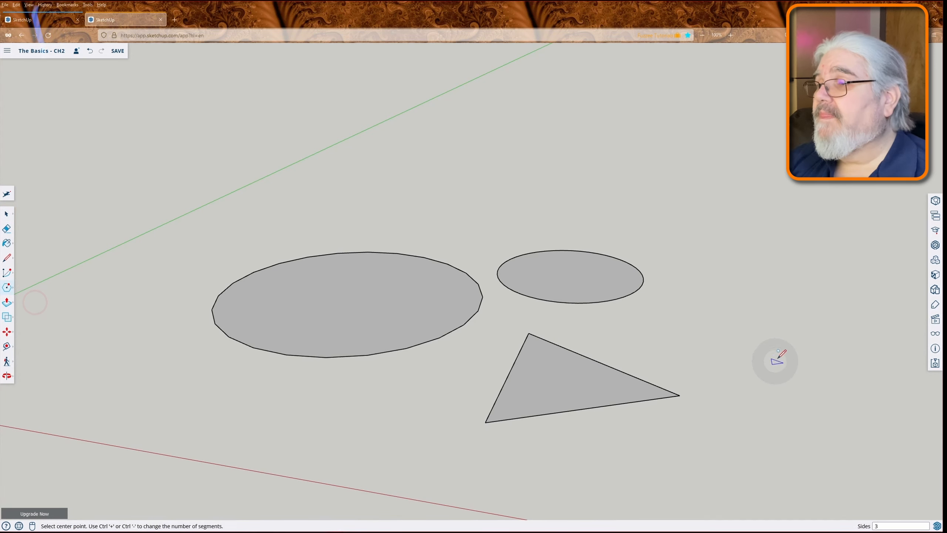
pyautogui.write('6')
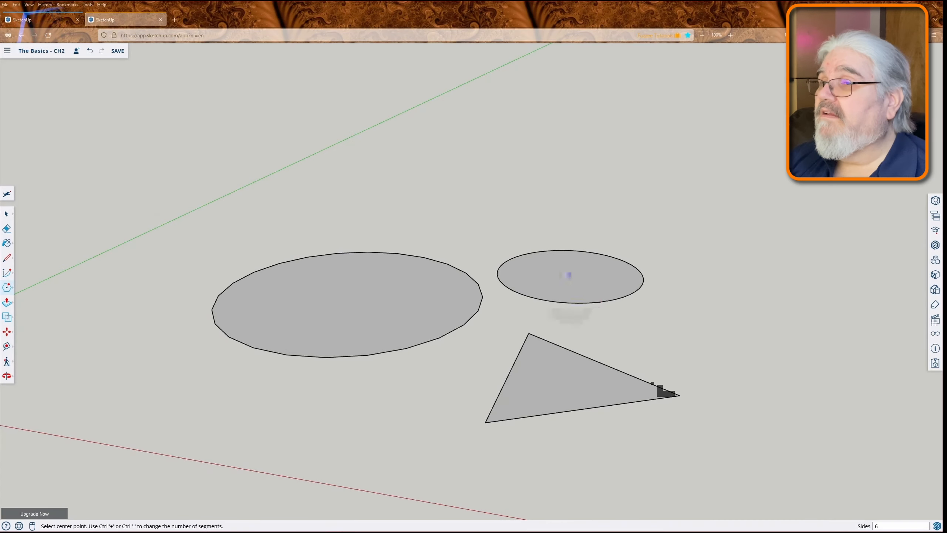
pyautogui.click(140, 338)
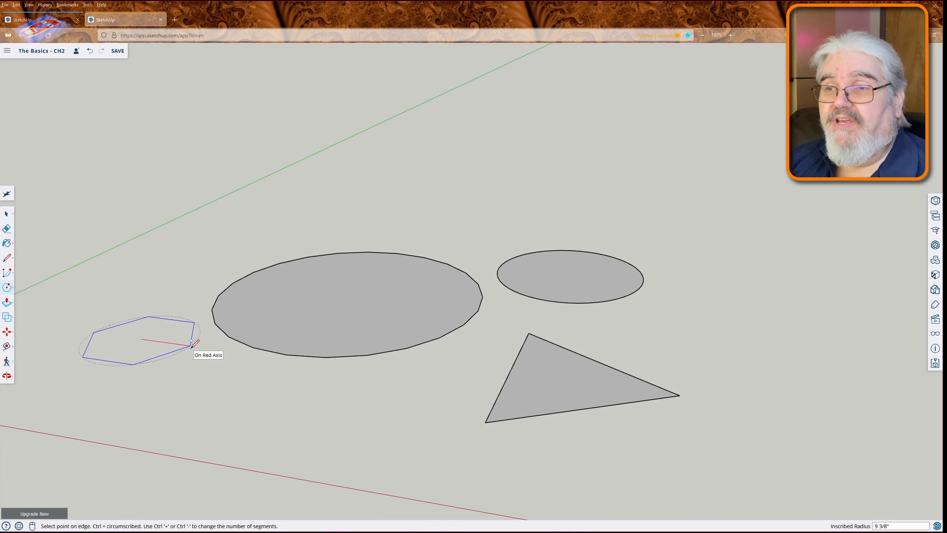
pyautogui.press('ctrl')
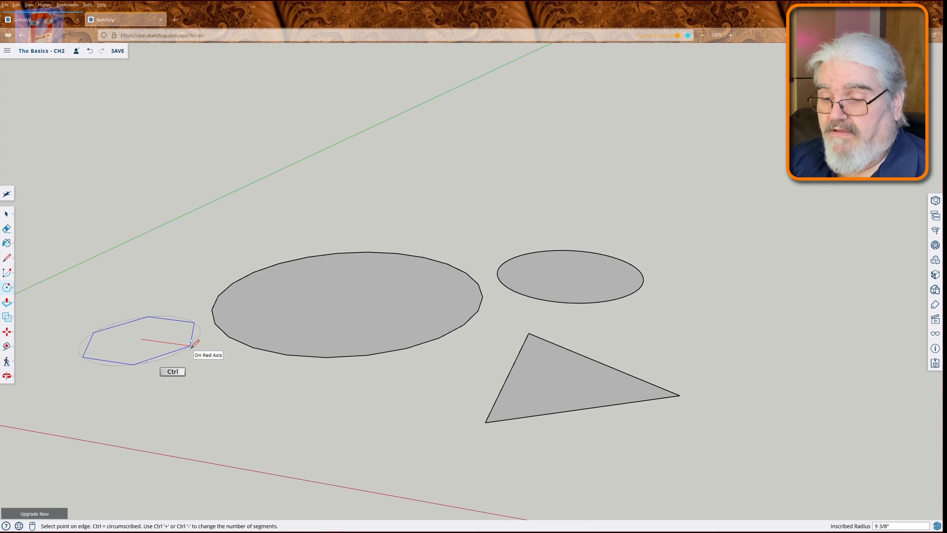
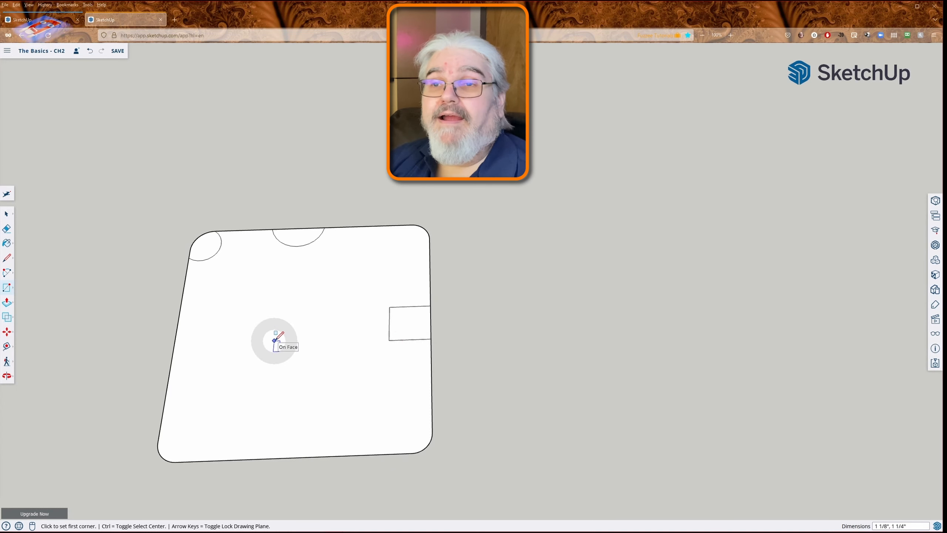
# - Try to offset the large rounded plate's main face inward by about 1 3/8" with overlap toggled
pyautogui.press('f')
pyautogui.click(7, 302)
pyautogui.click(7, 303)
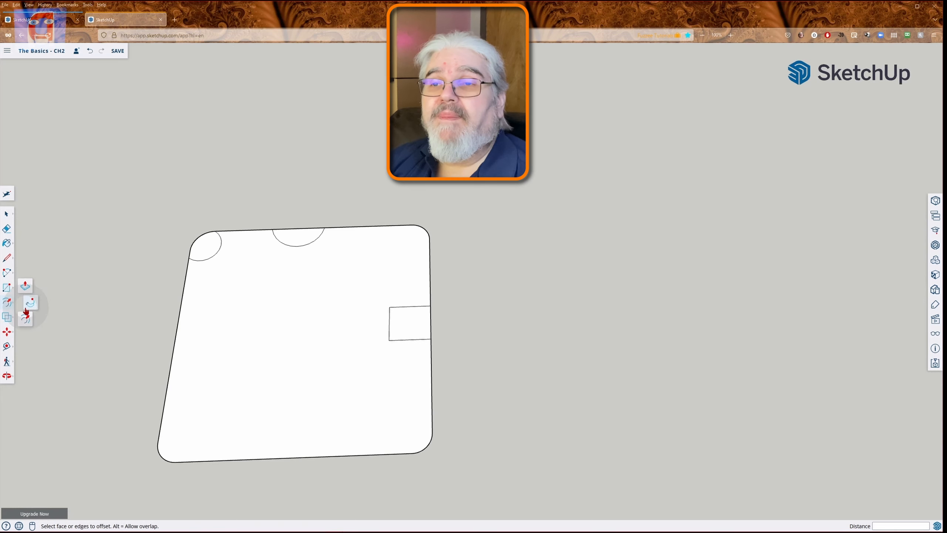
pyautogui.click(26, 319)
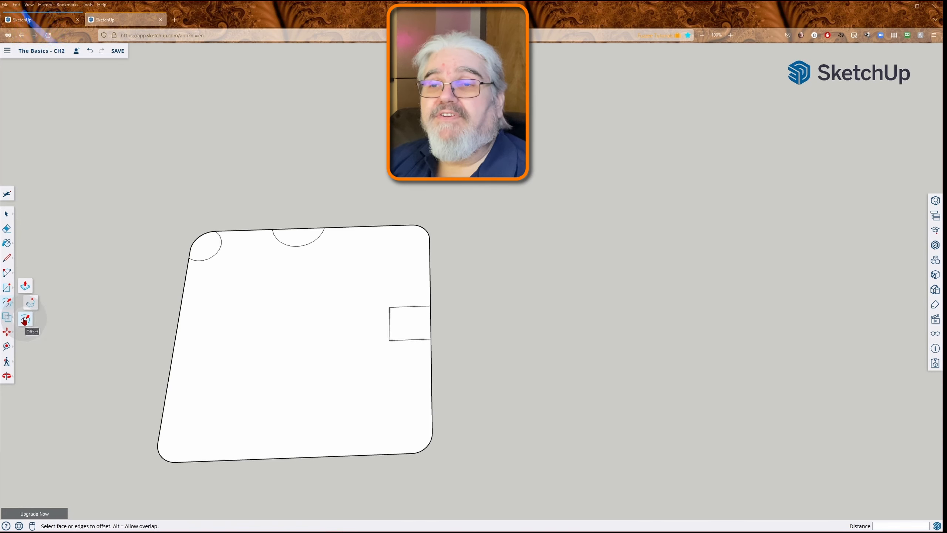
pyautogui.click(25, 319)
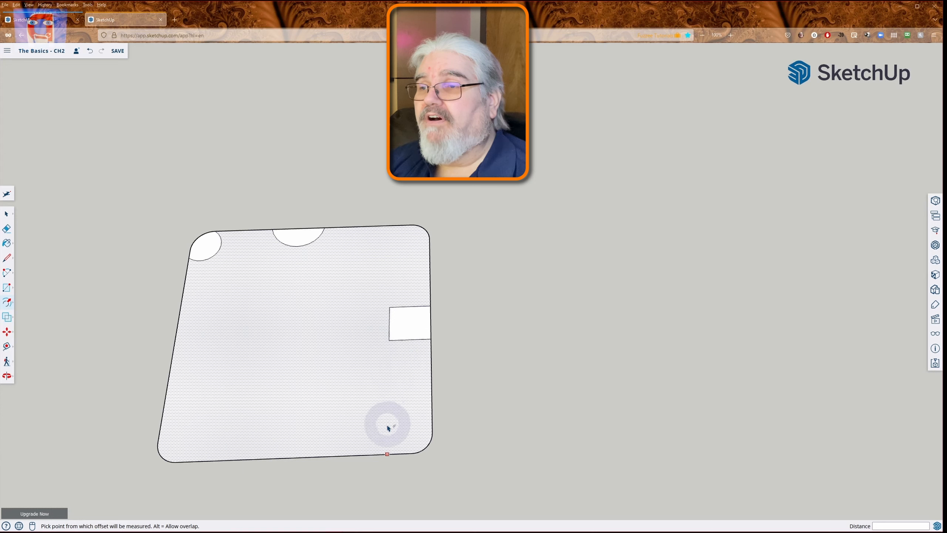
pyautogui.click(414, 396)
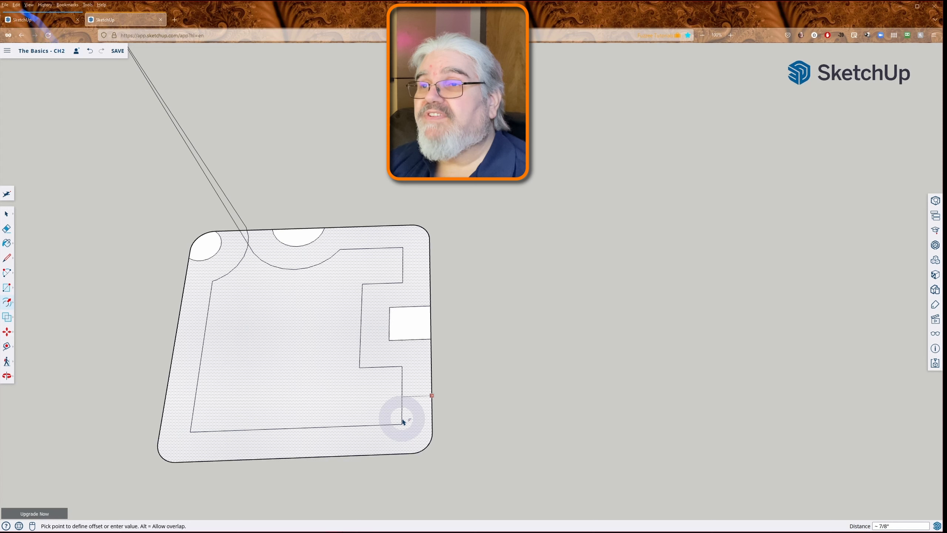
pyautogui.press('o')
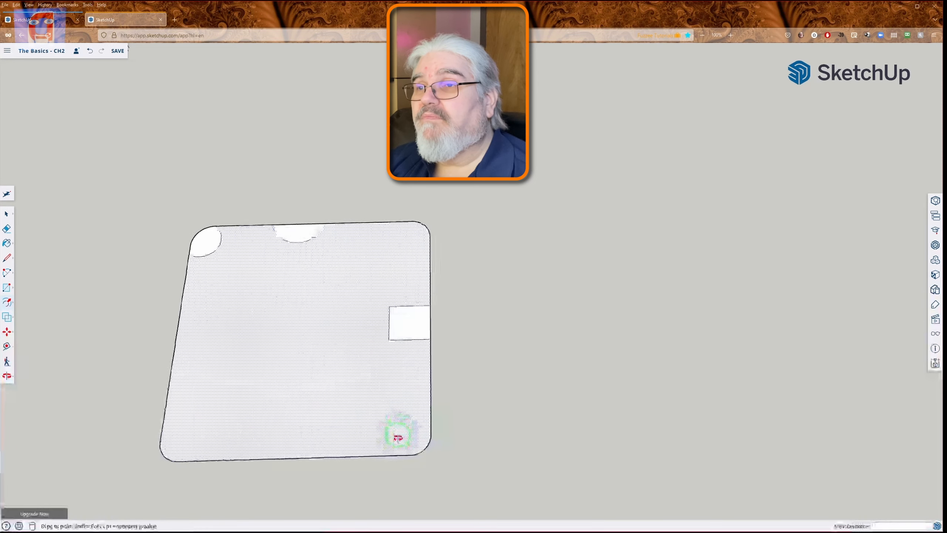
pyautogui.moveTo(393, 434); pyautogui.dragTo(340, 216)
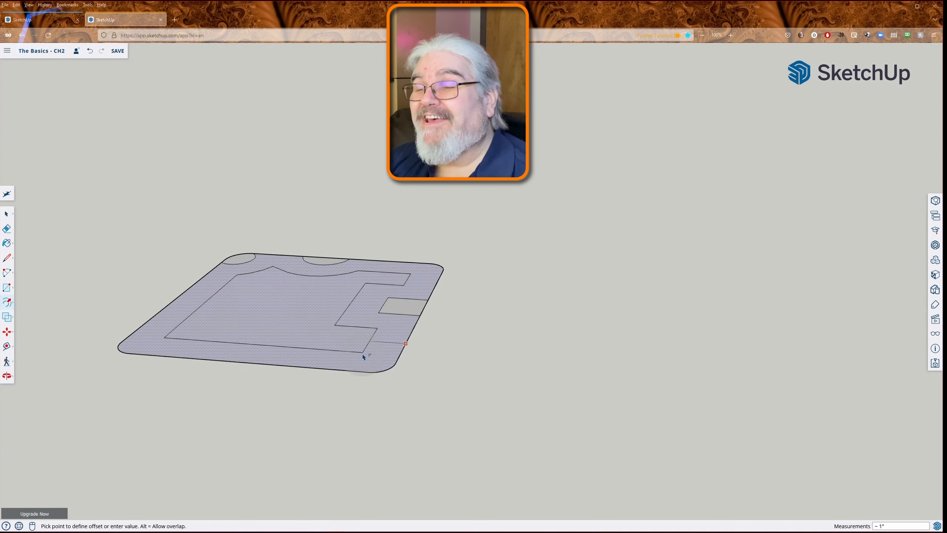
pyautogui.moveTo(359, 351); pyautogui.dragTo(409, 435, button='middle')
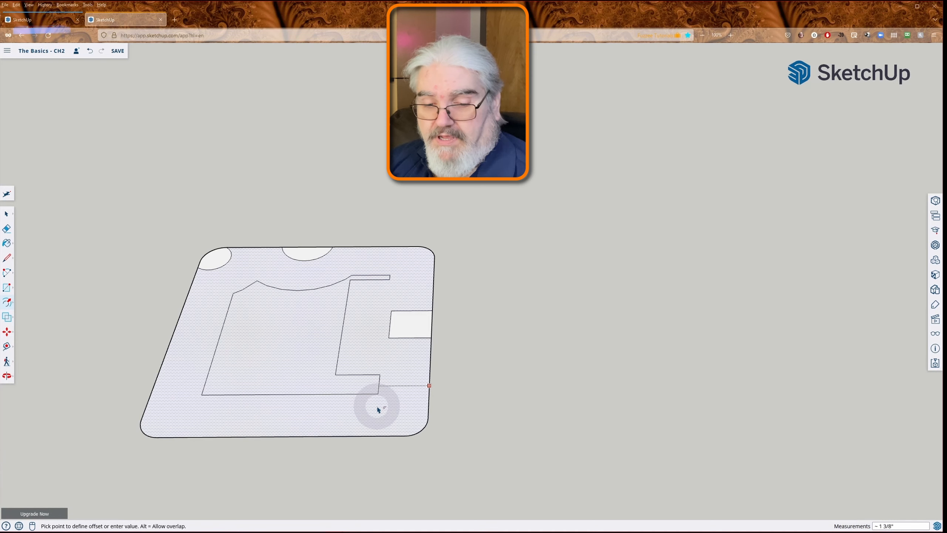
pyautogui.press('alt')
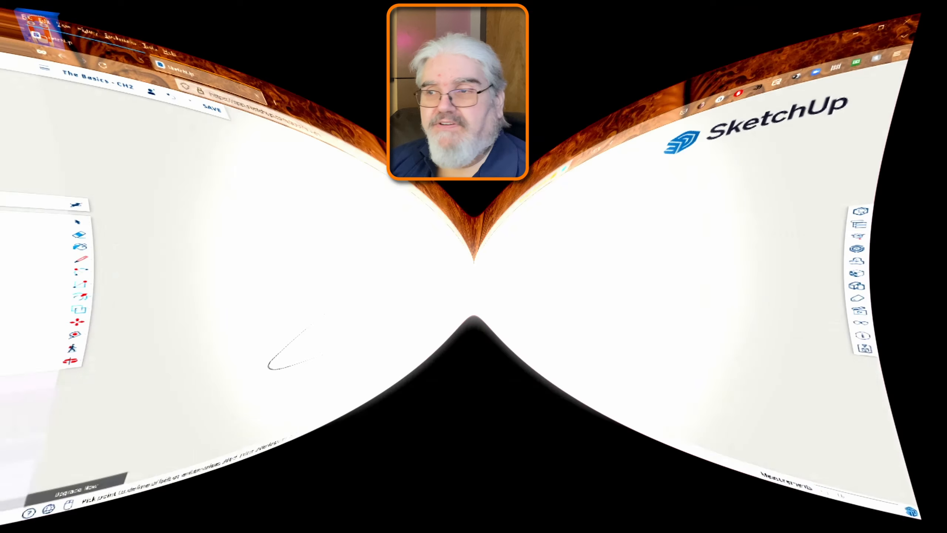
pyautogui.press('Escape')
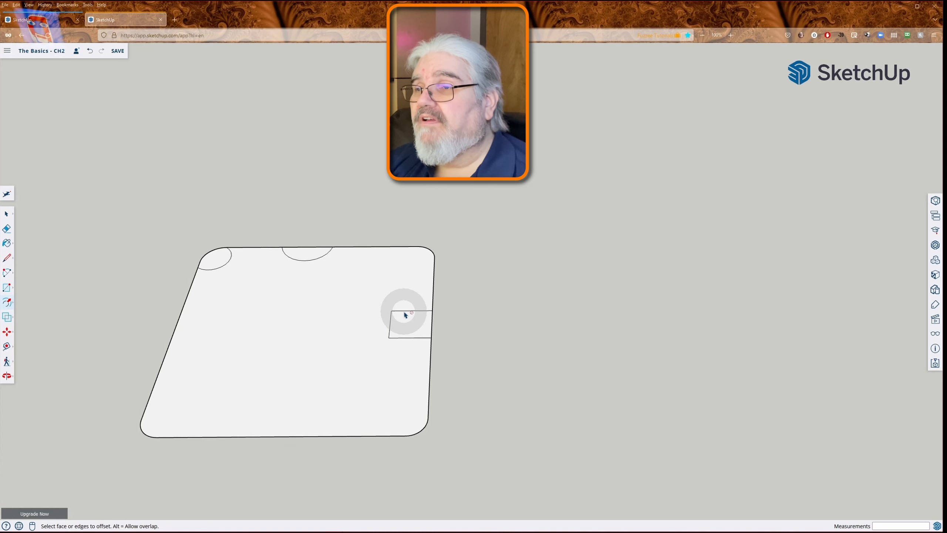
# - Offset the small rectangular face at the plate's edge inward by about 1/4"
pyautogui.click(406, 316)
pyautogui.click(405, 317)
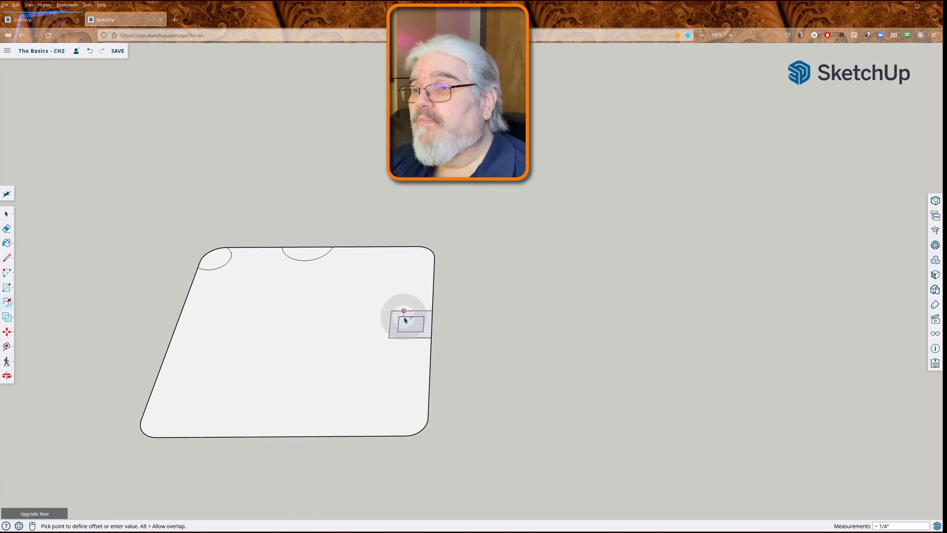
pyautogui.click(405, 319)
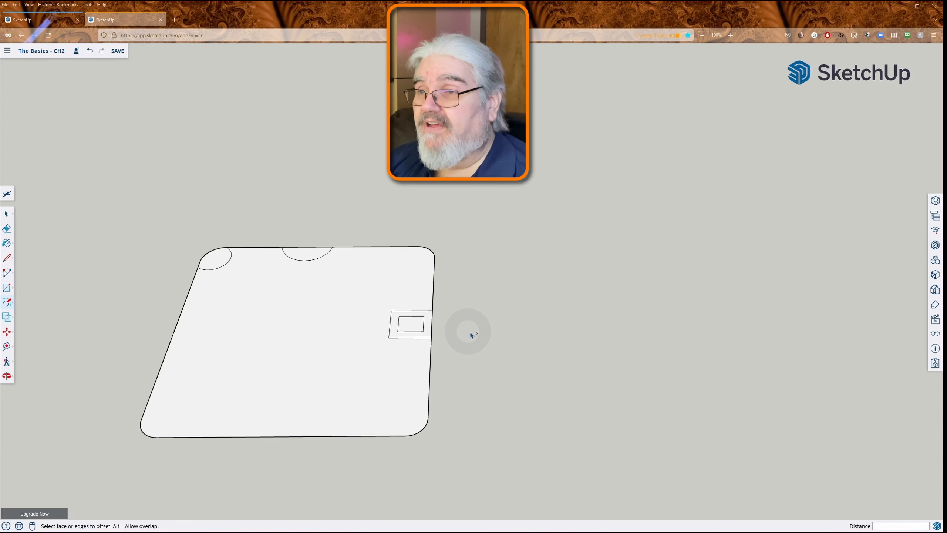
# - Select the plate's main face, the rectangular ring and the inner rectangle in turn to check that they are separate faces
pyautogui.press('space')
pyautogui.click(419, 354)
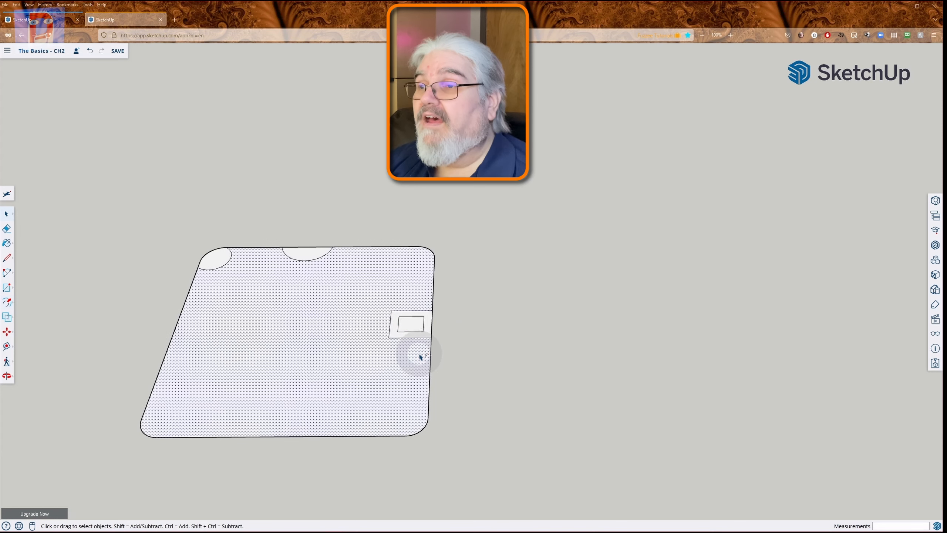
pyautogui.click(422, 335)
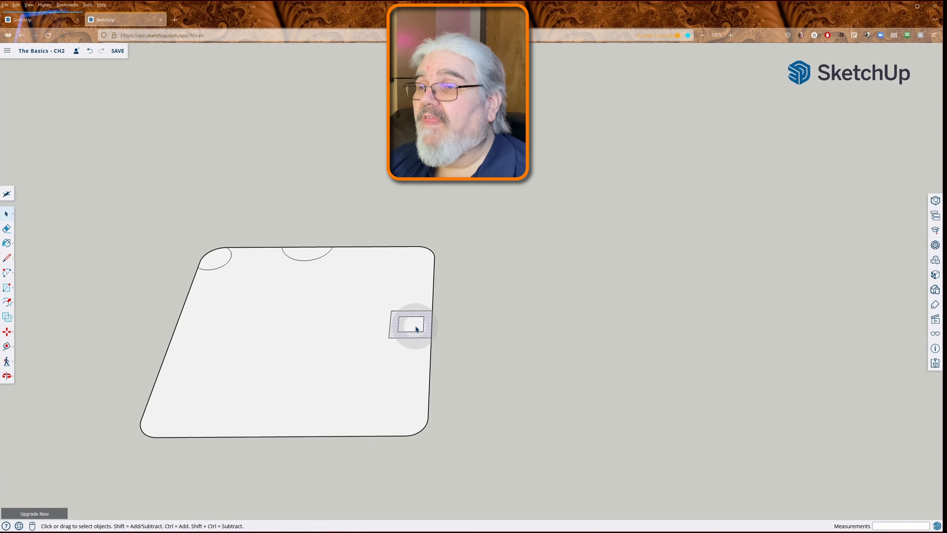
pyautogui.click(414, 324)
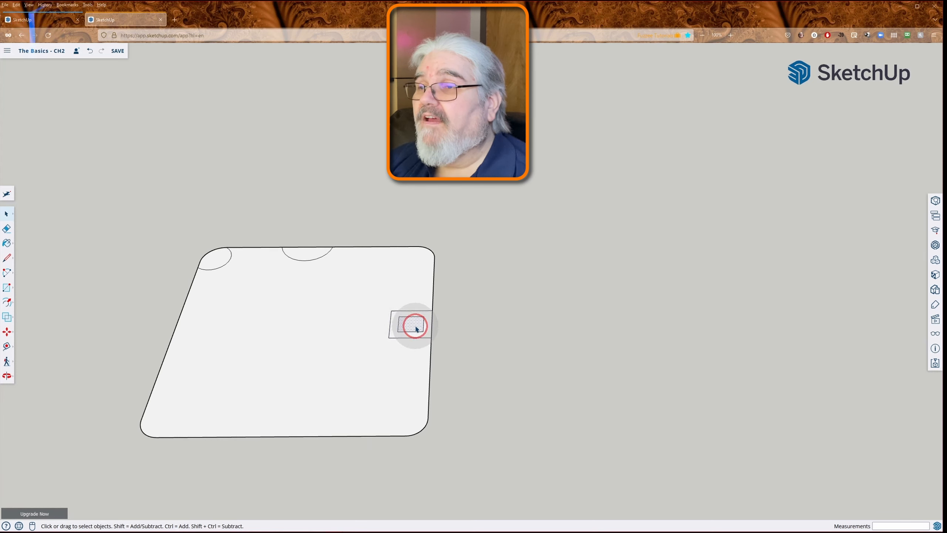
pyautogui.click(394, 328)
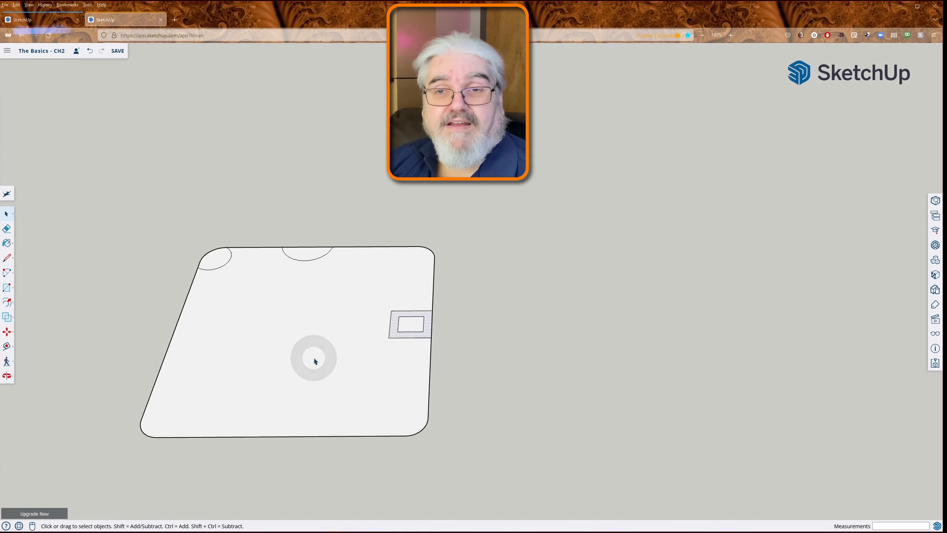
pyautogui.click(325, 327)
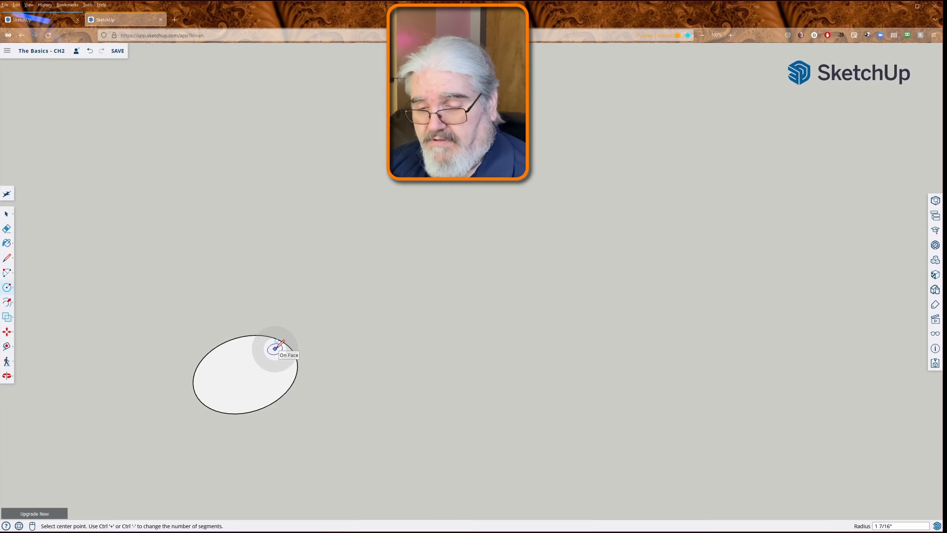
# - Pull the circular face up by about 2 7/16" to form a cylinder
pyautogui.press('p')
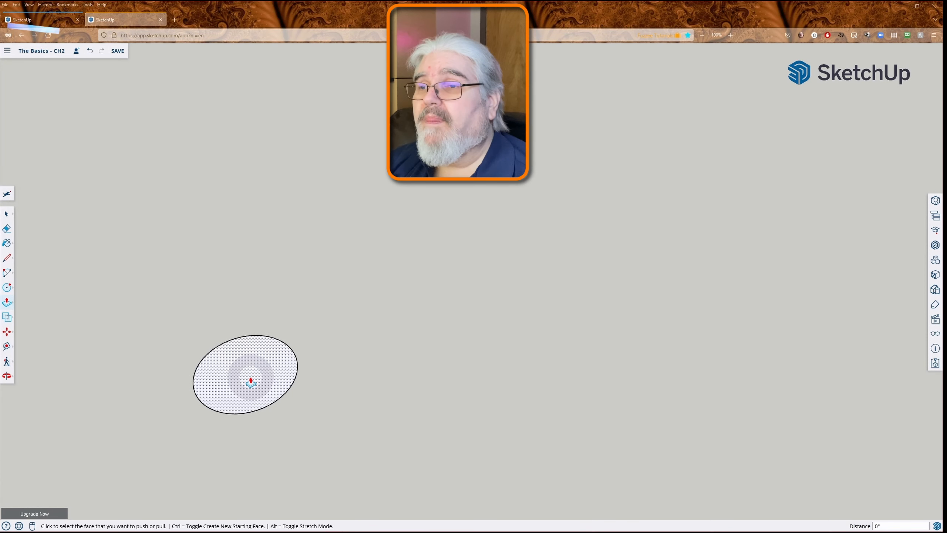
pyautogui.click(251, 382)
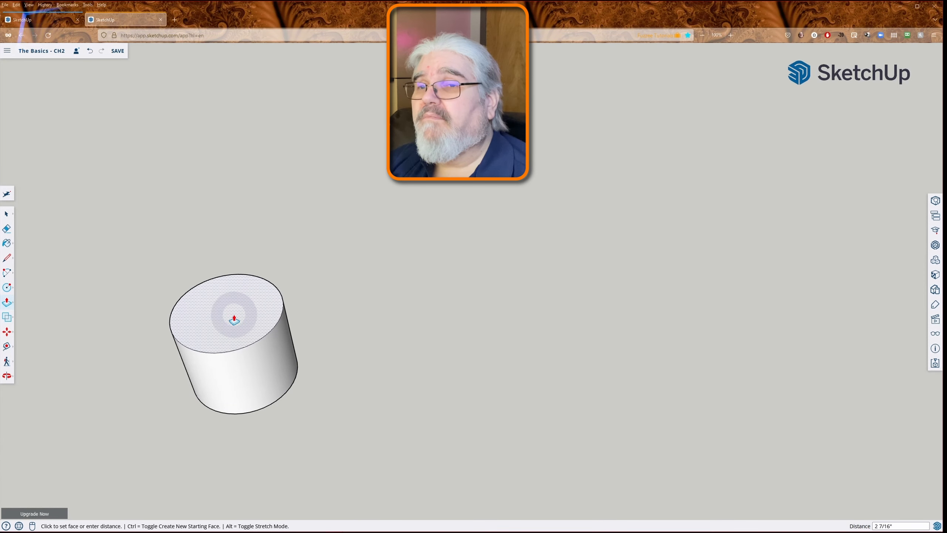
pyautogui.click(234, 320)
# - Inspect the radius and segment count of the cylinder's top circular edge in its entity info
pyautogui.press('space')
pyautogui.click(232, 331)
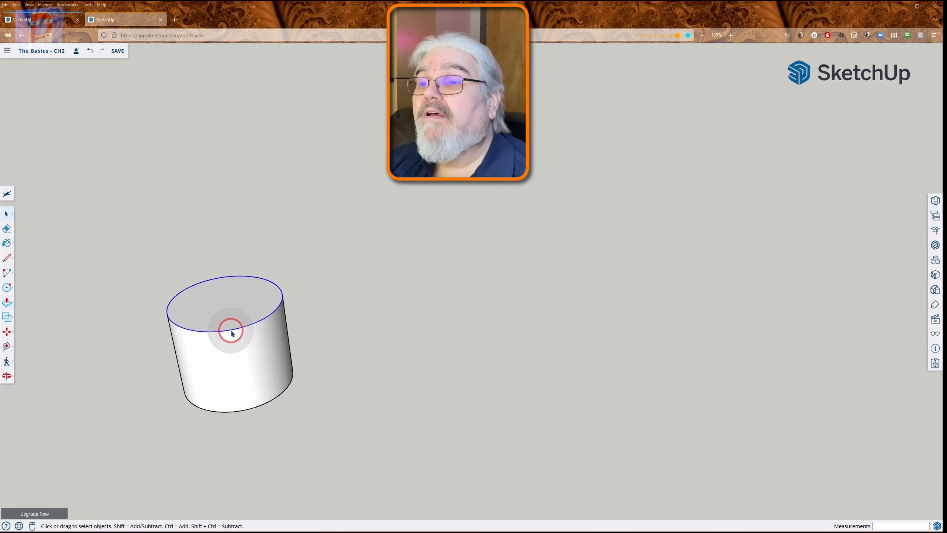
pyautogui.click(935, 200)
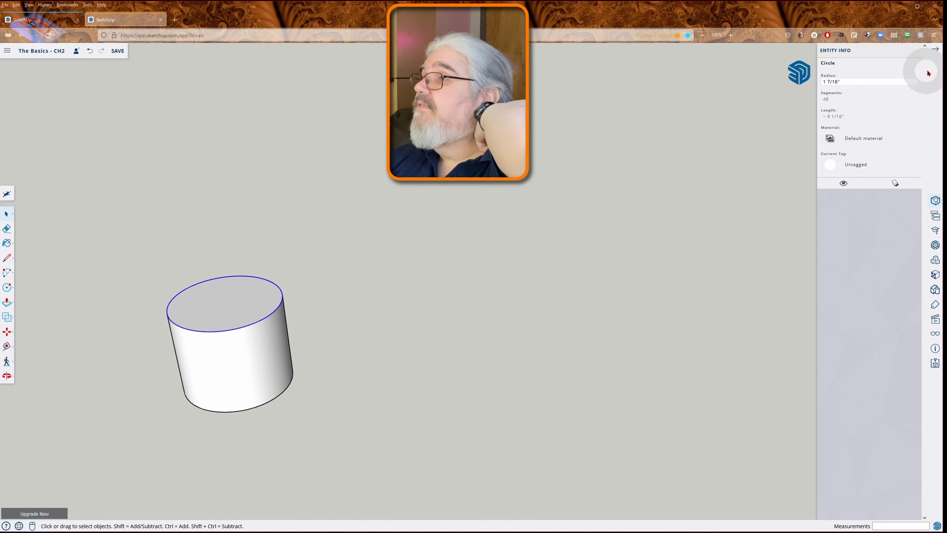
pyautogui.click(935, 51)
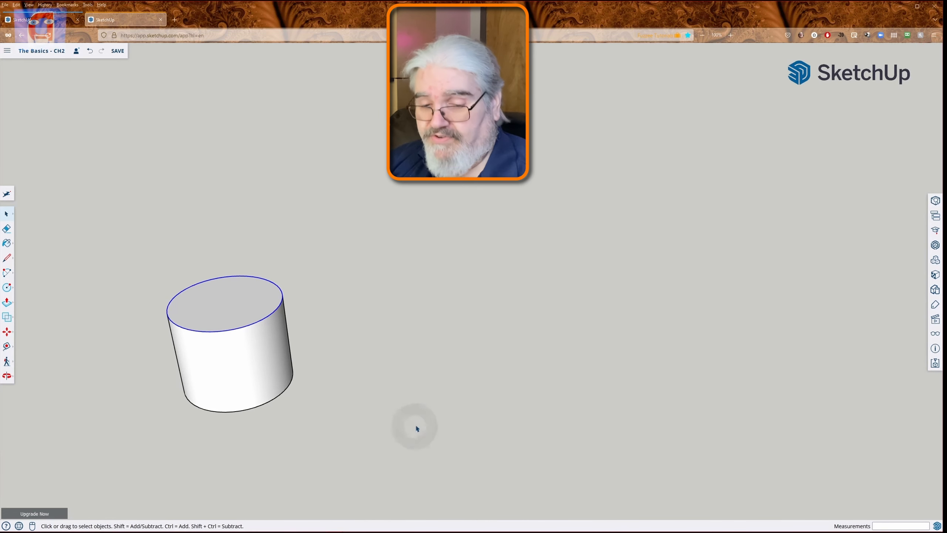
# - Draw a 24-sided circle with a radius of about 1 3/16" beside the cylinder and pull it up to the cylinder's height
pyautogui.press('c')
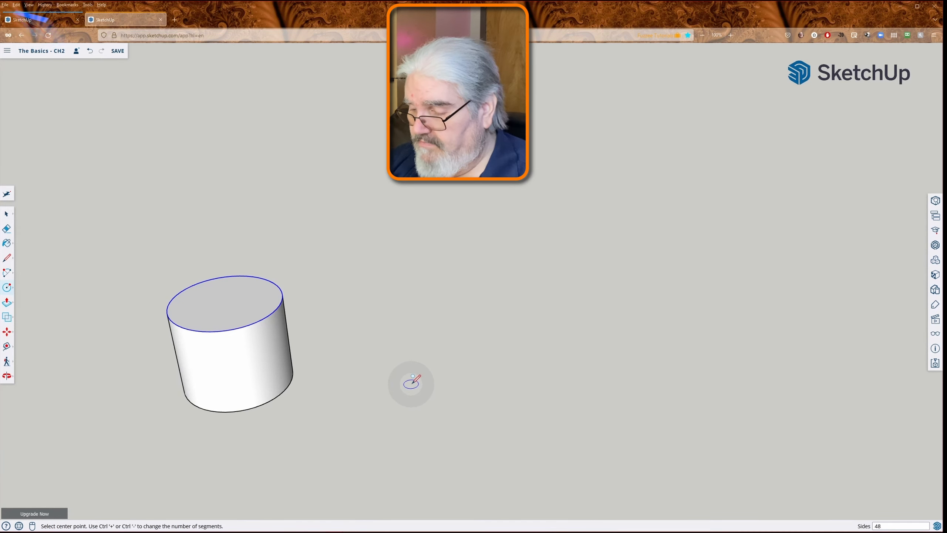
pyautogui.click(389, 380)
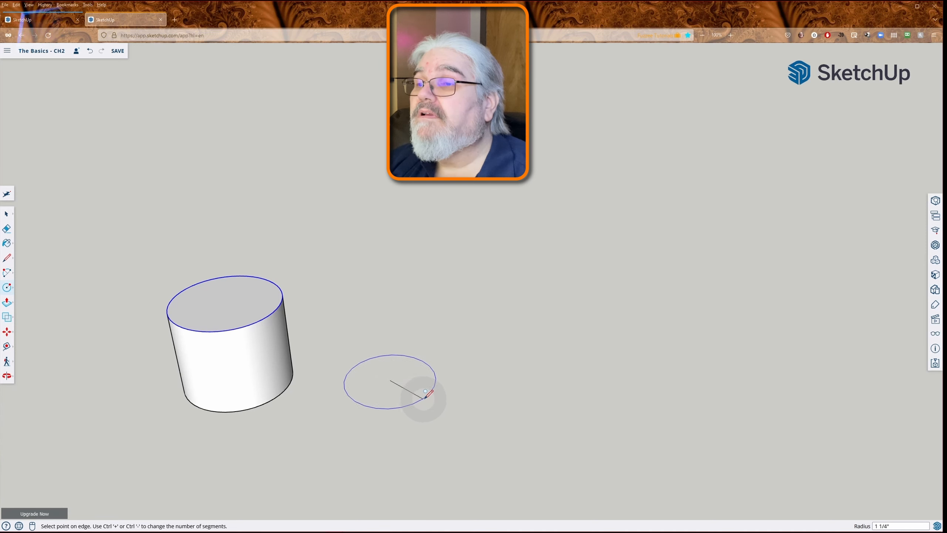
pyautogui.click(434, 374)
pyautogui.press('p')
pyautogui.click(392, 380)
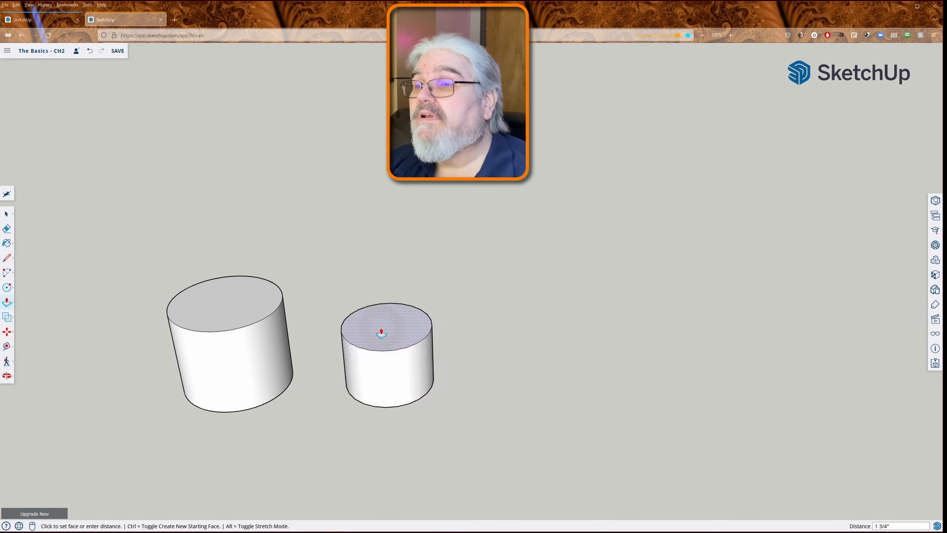
pyautogui.click(276, 309)
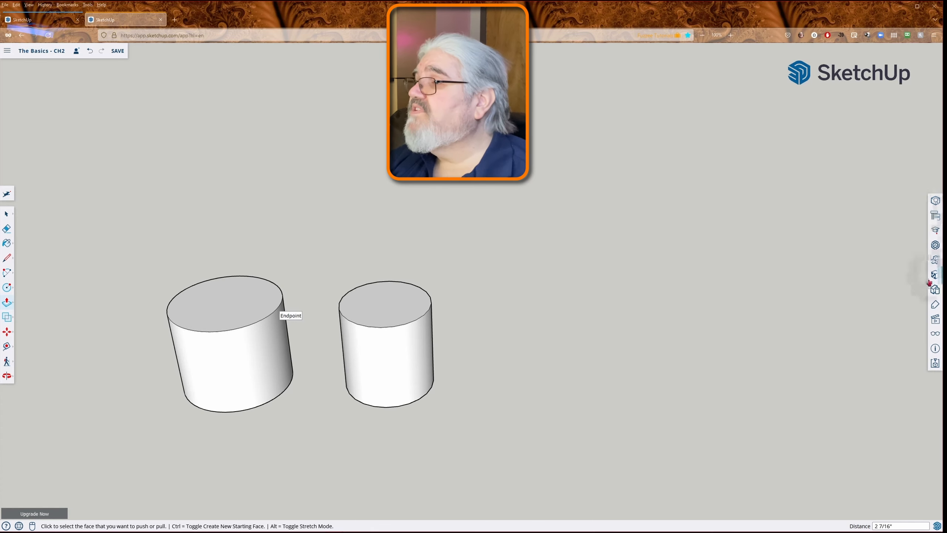
# - Open the display settings and start the Eraser for the vertical edges of the faceted cylinder
pyautogui.click(935, 336)
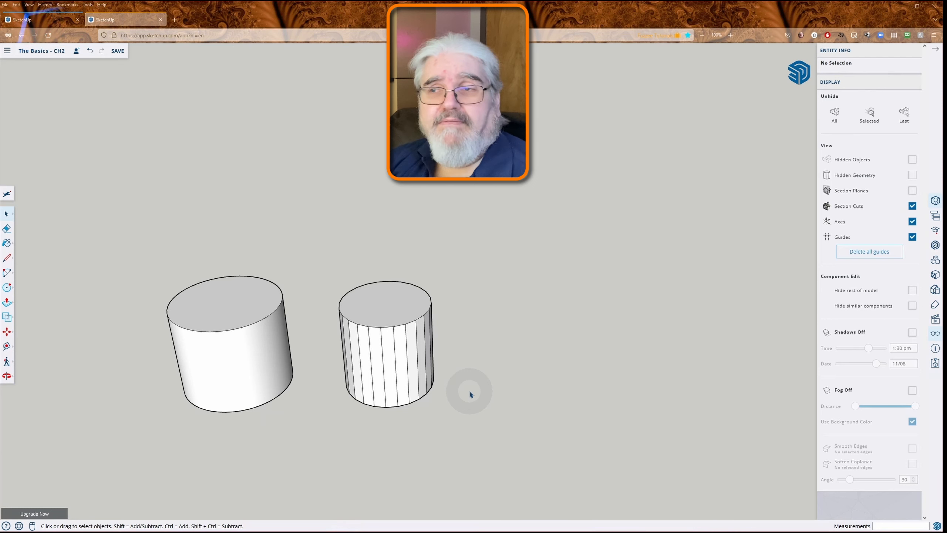
pyautogui.press('e')
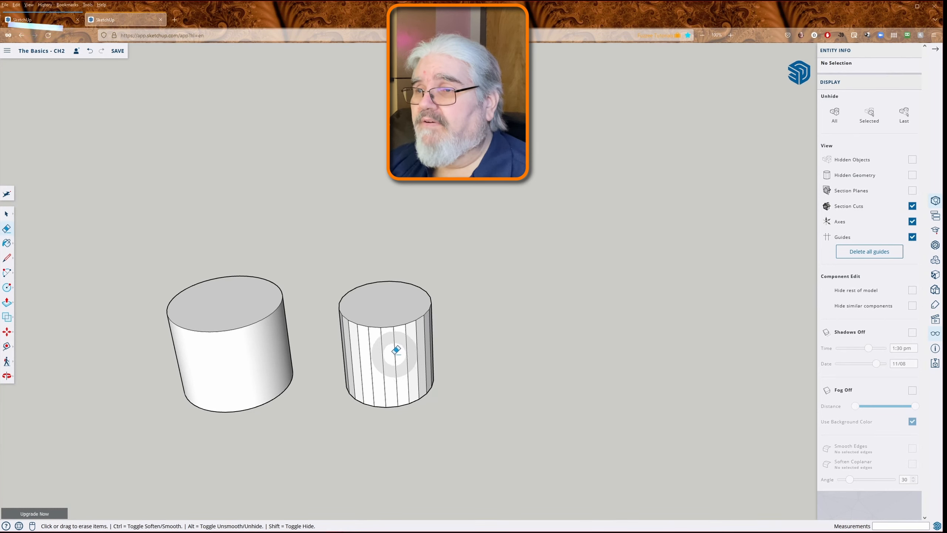